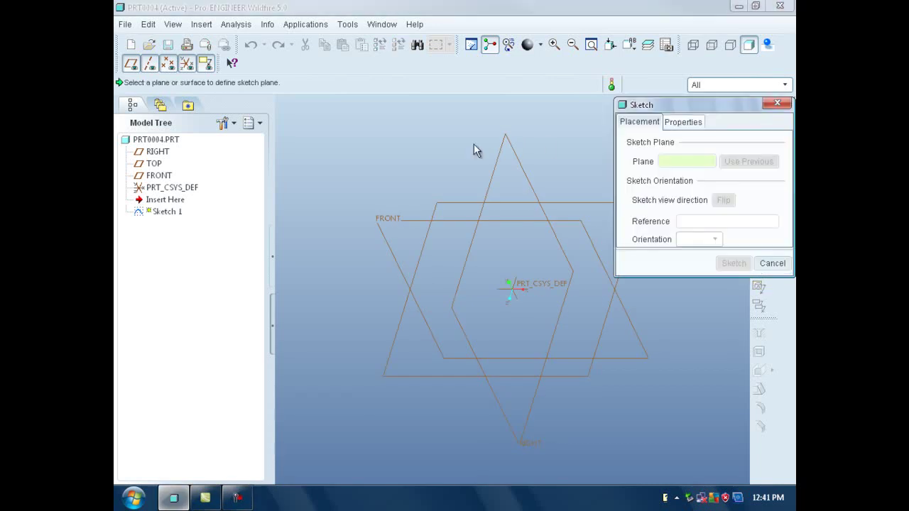
# - Start a sketch on the FRONT plane with RIGHT as the right-facing reference and draw a circle about 115 in diameter centred on the origin
pyautogui.click(385, 223)
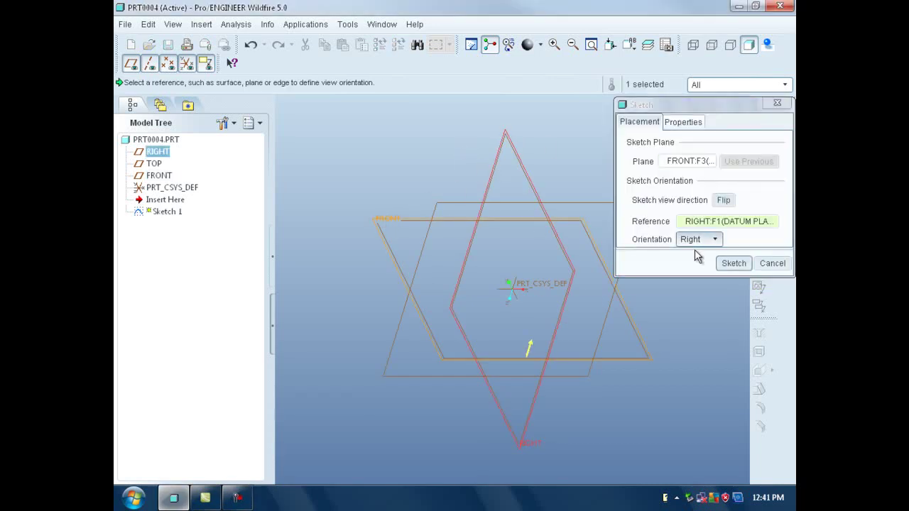
pyautogui.click(733, 263)
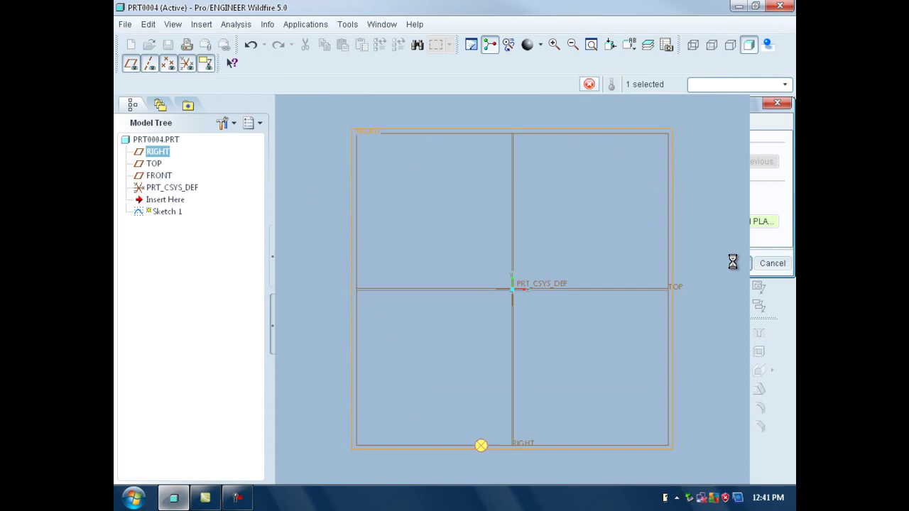
pyautogui.click(751, 168)
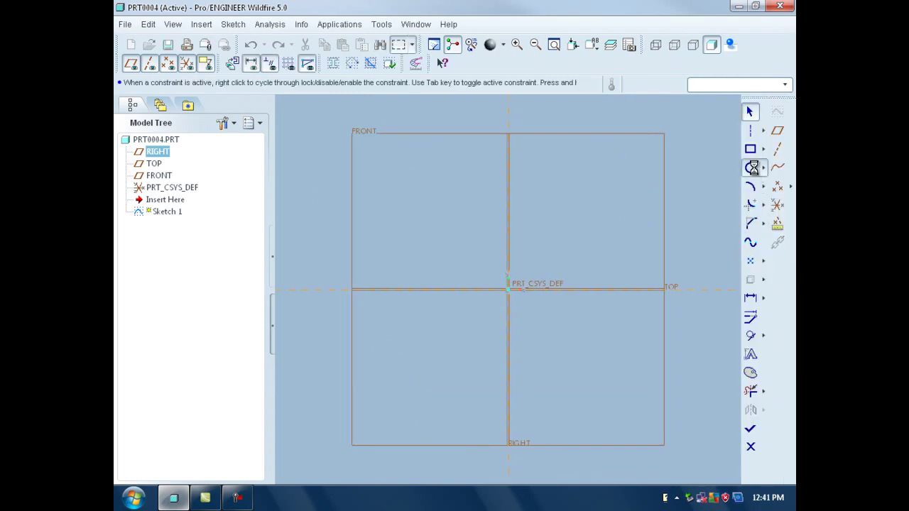
pyautogui.click(509, 287)
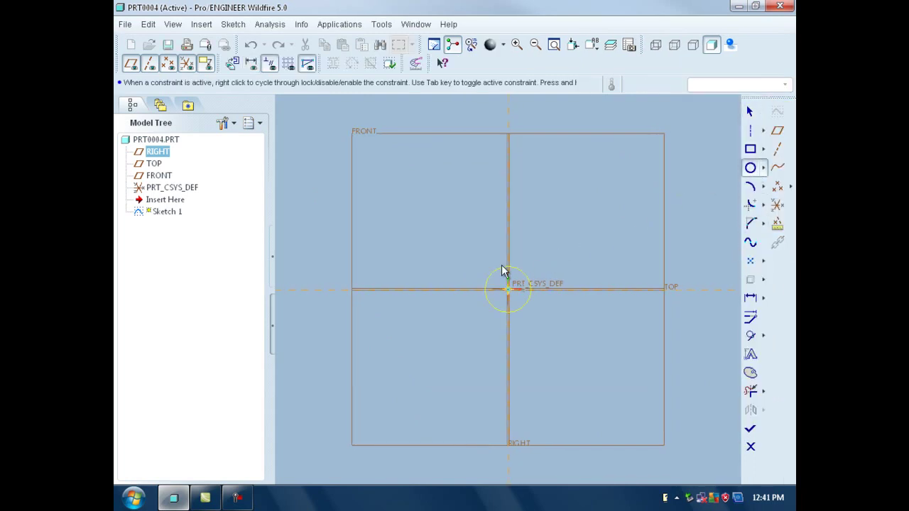
pyautogui.click(499, 262)
pyautogui.middleClick(430, 260)
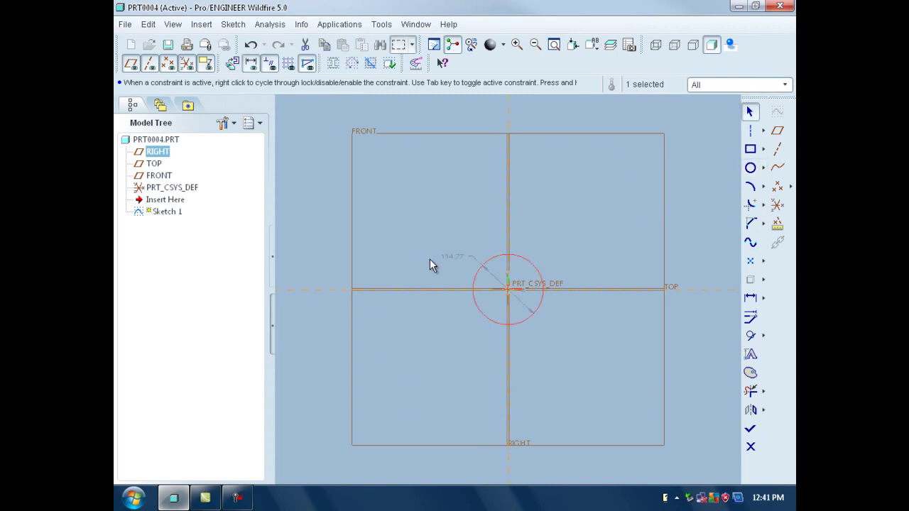
# - Set the circle's diameter to 124
pyautogui.doubleClick(451, 257)
pyautogui.write('124')
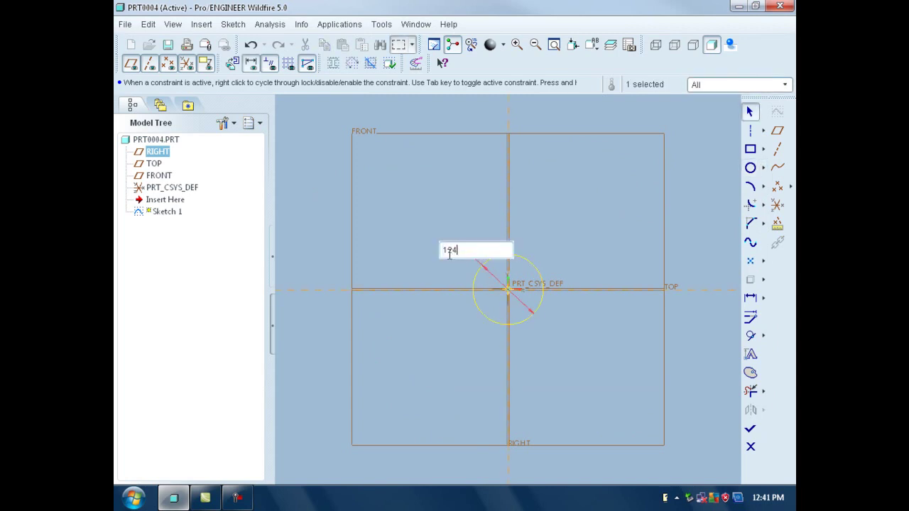
pyautogui.press('Return')
pyautogui.scroll(2, 520, 280)
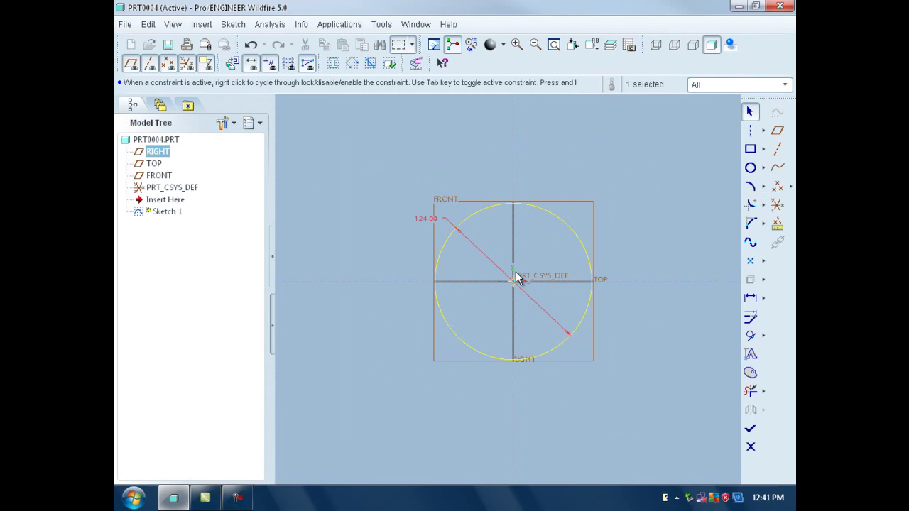
# - Draw a horizontal centerline about 122 above the circle's centre and a vertical centerline about 33 to the left of it
pyautogui.click(659, 190)
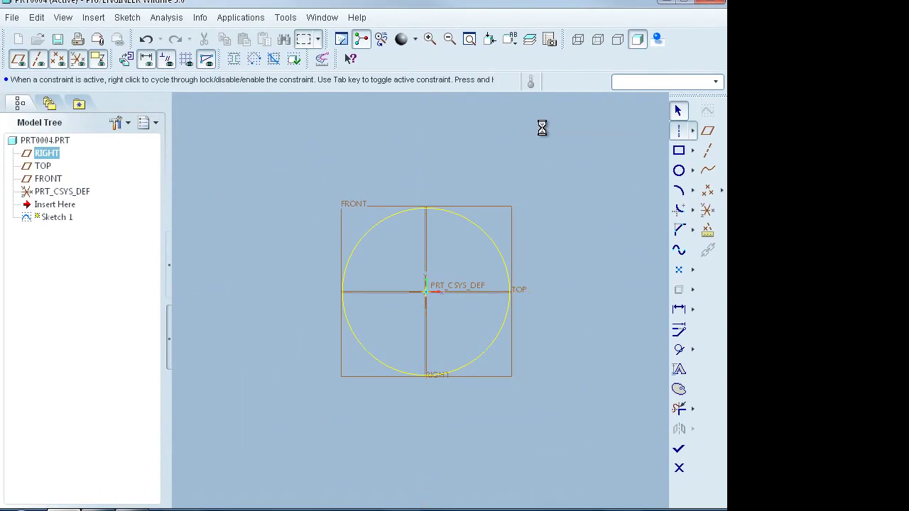
pyautogui.click(389, 127)
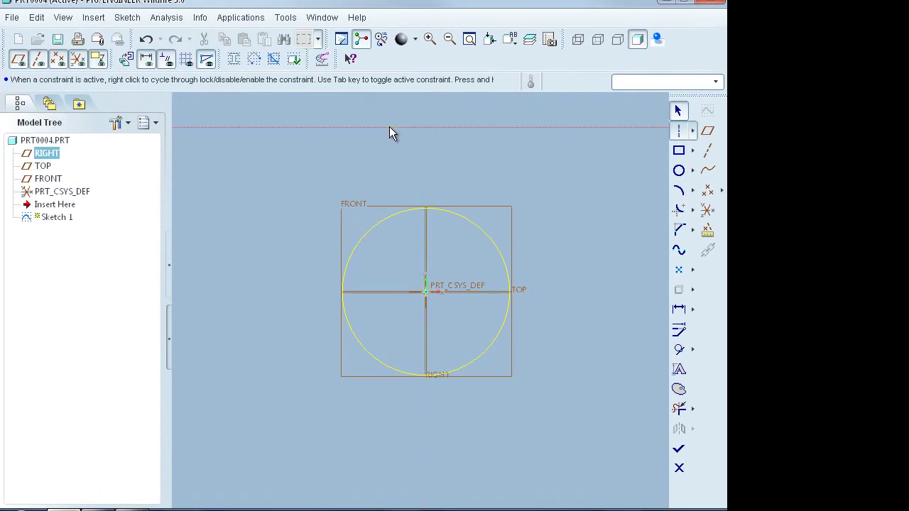
pyautogui.click(382, 107)
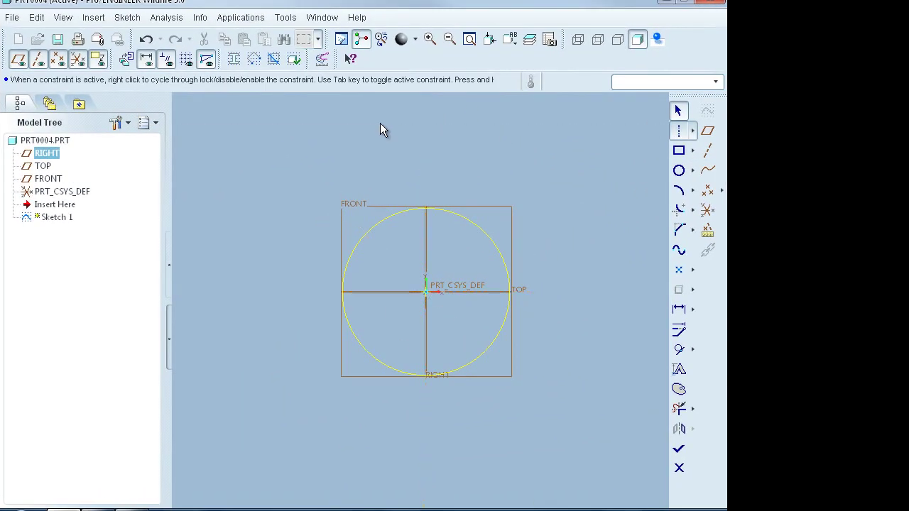
pyautogui.click(380, 161)
pyautogui.middleClick(320, 186)
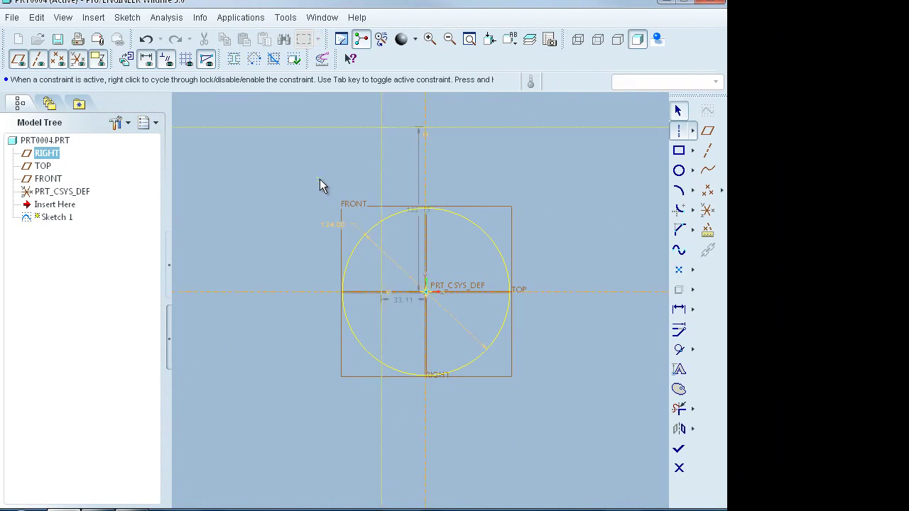
# - Set the vertical centerline's distance from the circle's centre to 30 and the horizontal centerline's height above it to 210
pyautogui.doubleClick(403, 299)
pyautogui.write('3')
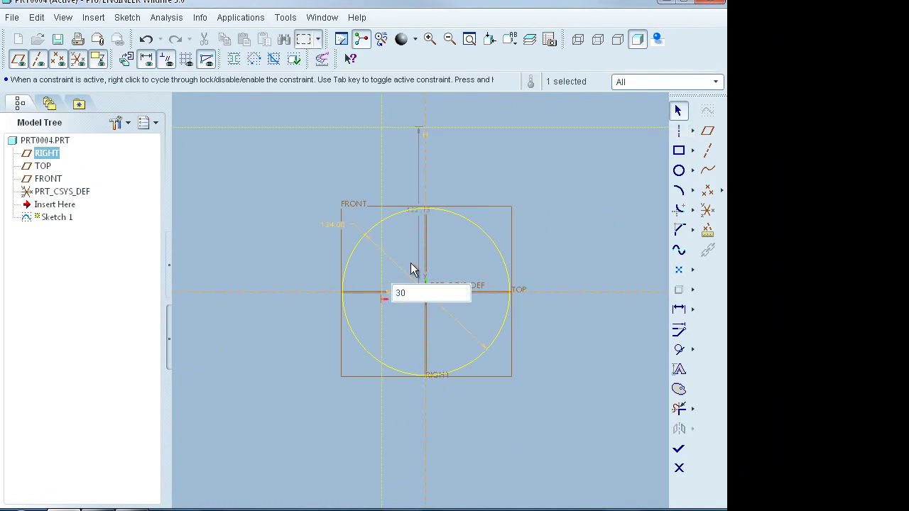
pyautogui.write('0')
pyautogui.press('Return')
pyautogui.doubleClick(409, 240)
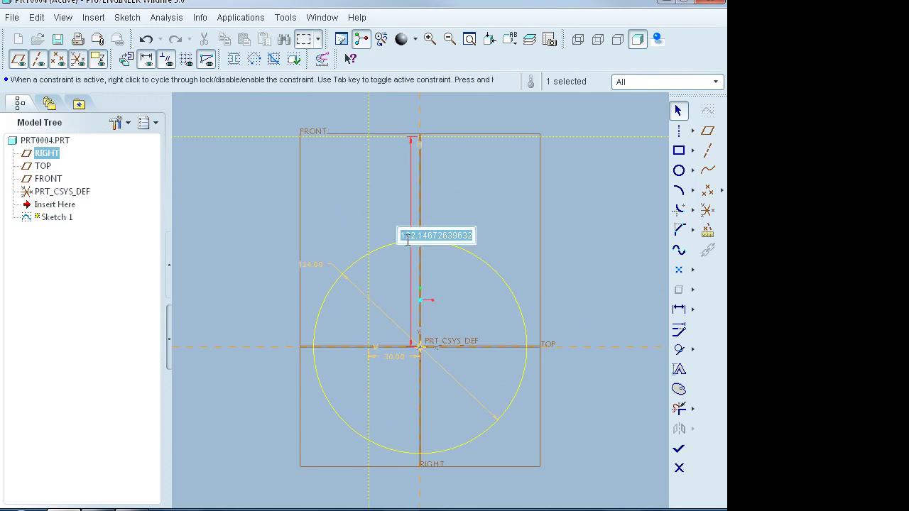
pyautogui.write('24')
pyautogui.write('0')
pyautogui.press('Return')
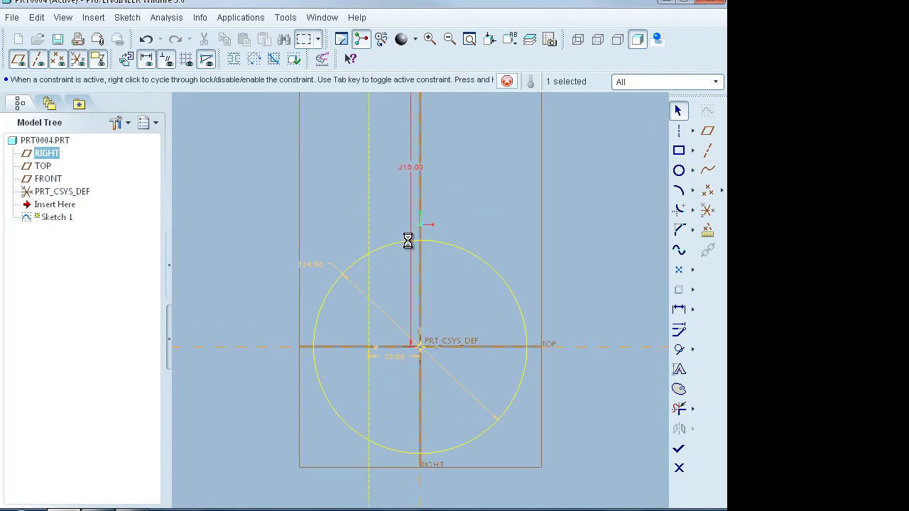
# - Draw an arc of about 438 radius from the intersection of the two centerlines to the upper right of the circle
pyautogui.click(678, 191)
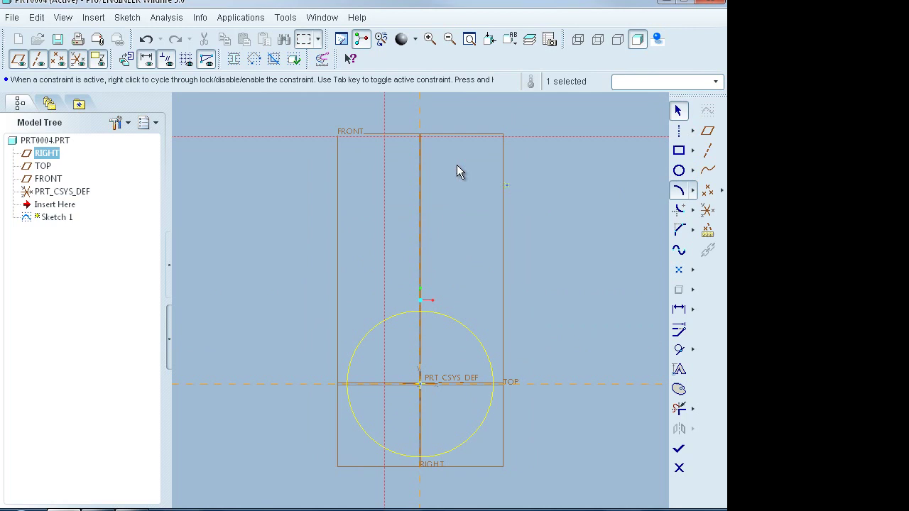
pyautogui.click(384, 137)
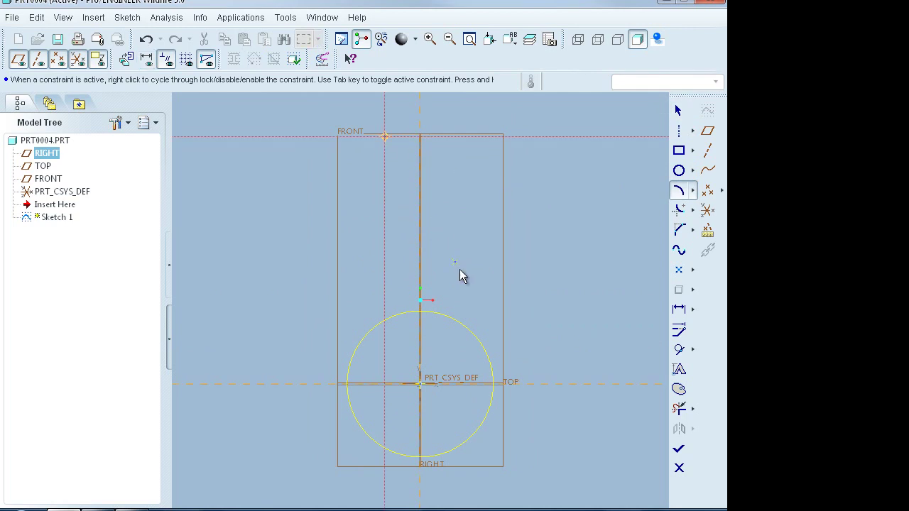
pyautogui.click(478, 339)
pyautogui.click(432, 285)
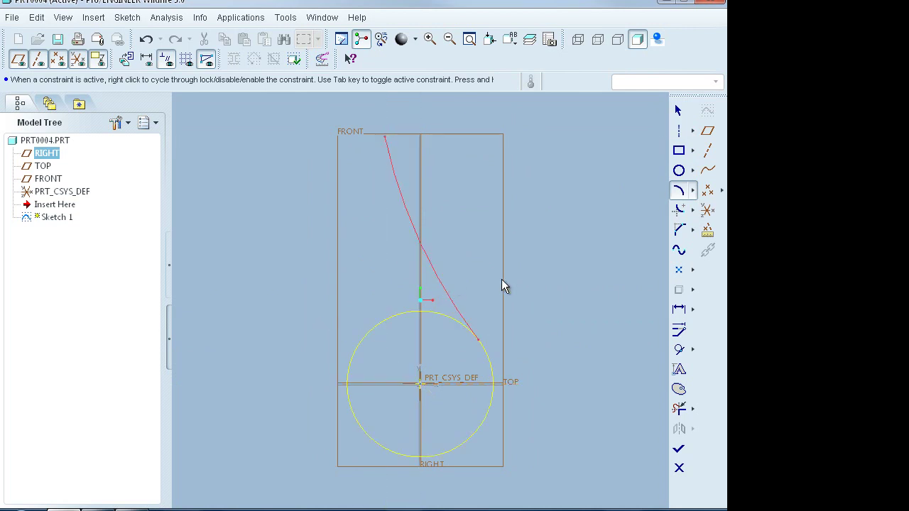
pyautogui.middleClick(573, 278)
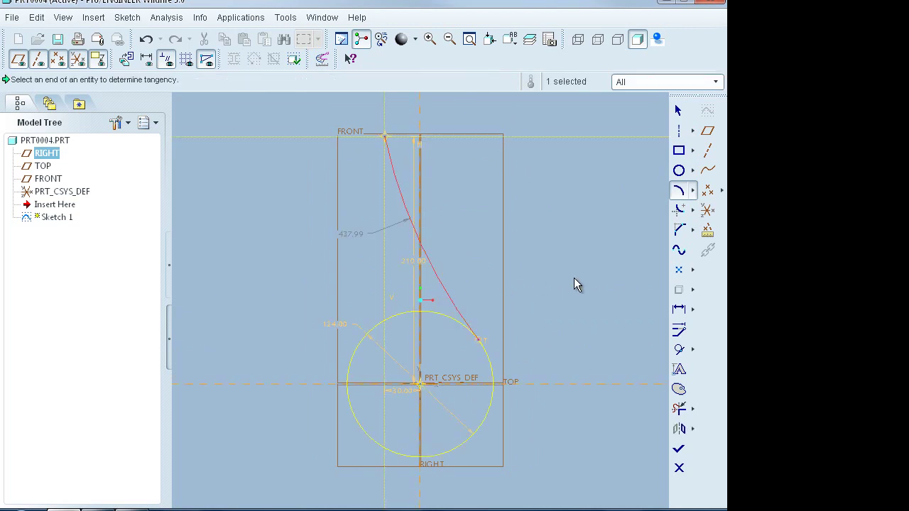
# - Constrain the arc tangent to the vertical centerline at its upper end
pyautogui.click(679, 349)
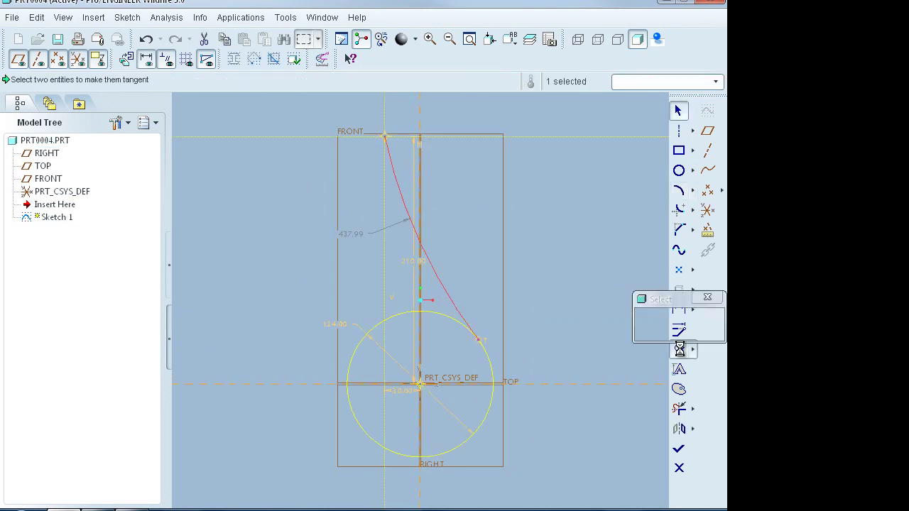
pyautogui.click(402, 193)
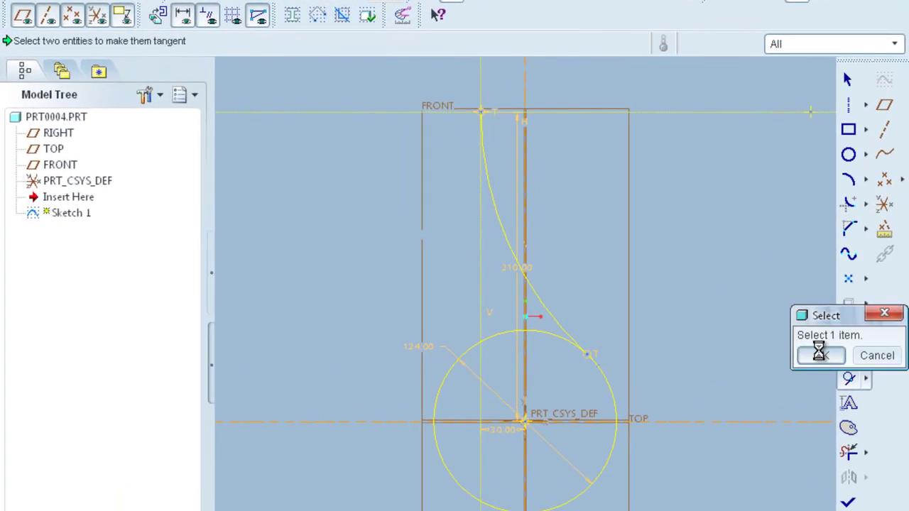
pyautogui.click(655, 331)
# - Draw a second horizontal centerline about 101 above the circle's centre and a second vertical centerline about 196 to its left
pyautogui.scroll(-3, 789, 359)
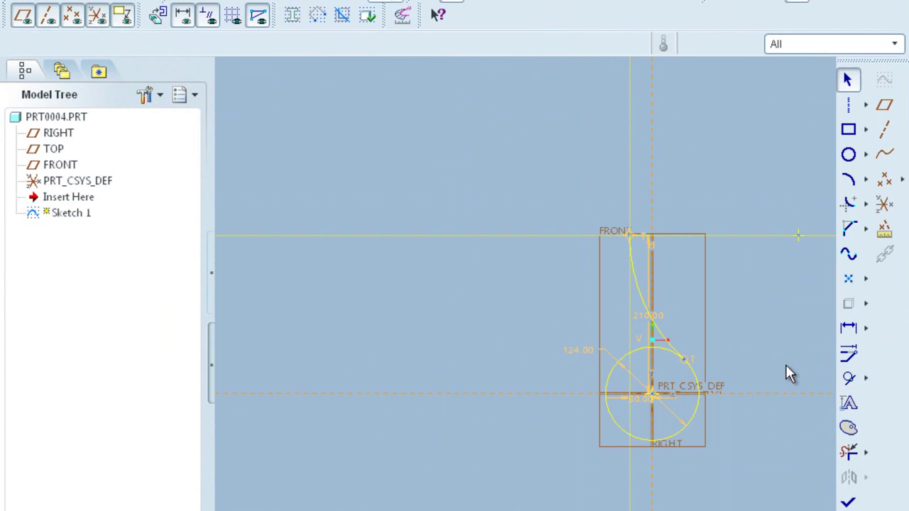
pyautogui.keyDown('shift'); pyautogui.moveTo(675, 490); pyautogui.dragTo(679, 362, button='middle'); pyautogui.keyUp('shift')
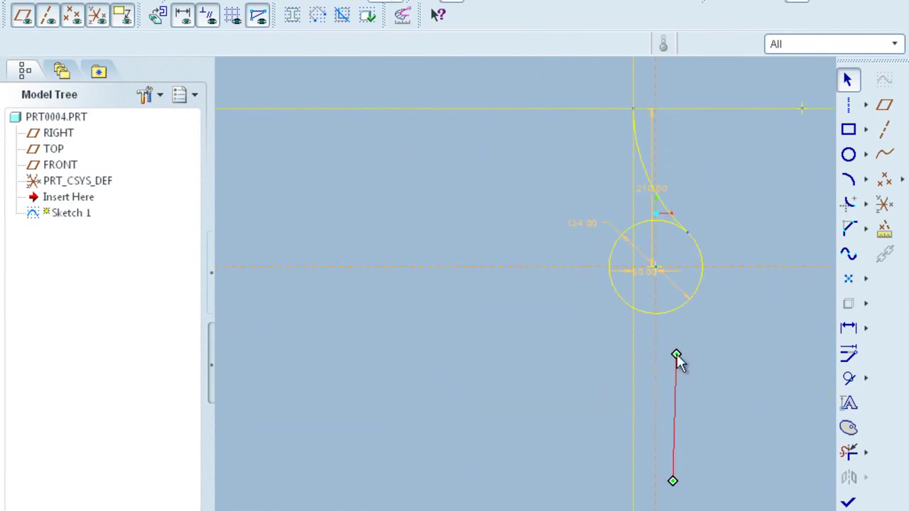
pyautogui.click(847, 106)
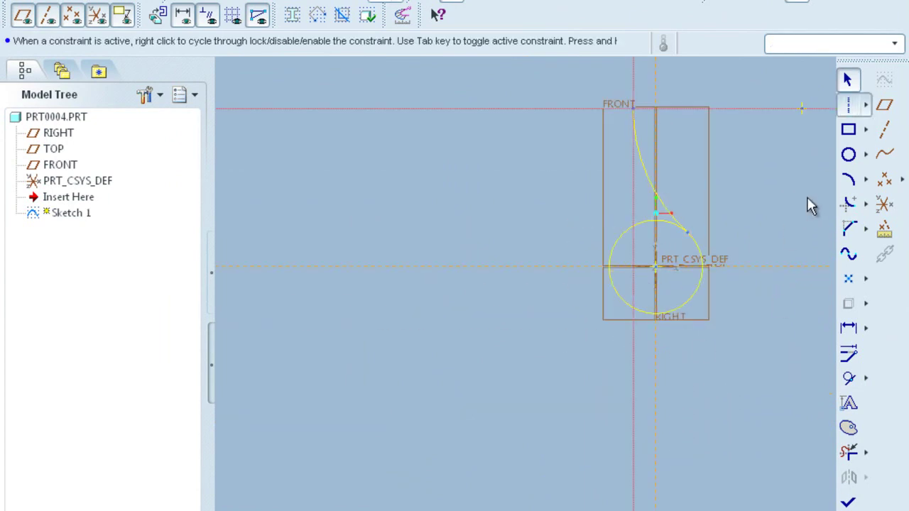
pyautogui.click(496, 219)
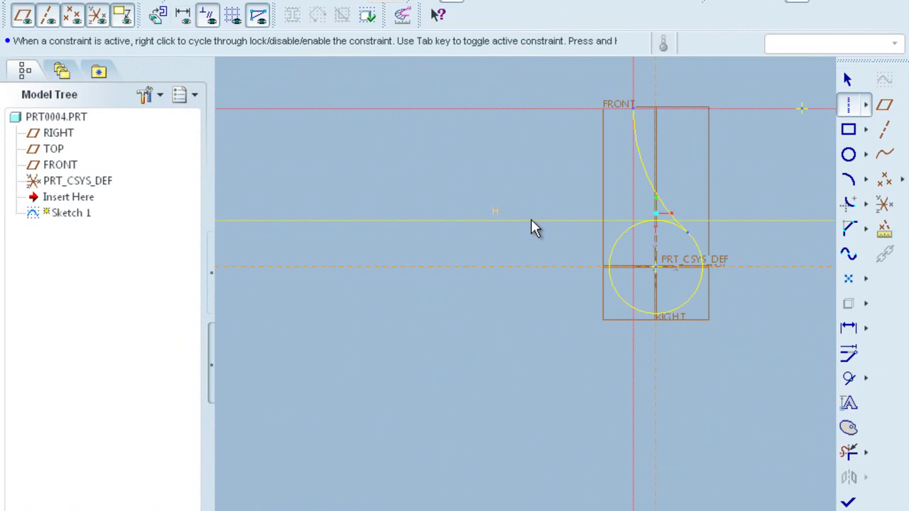
pyautogui.middleClick(509, 191)
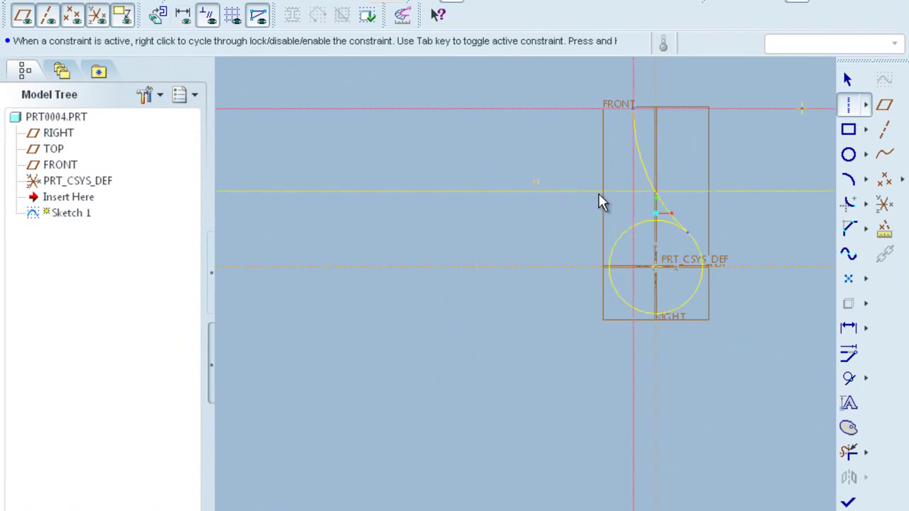
pyautogui.click(503, 165)
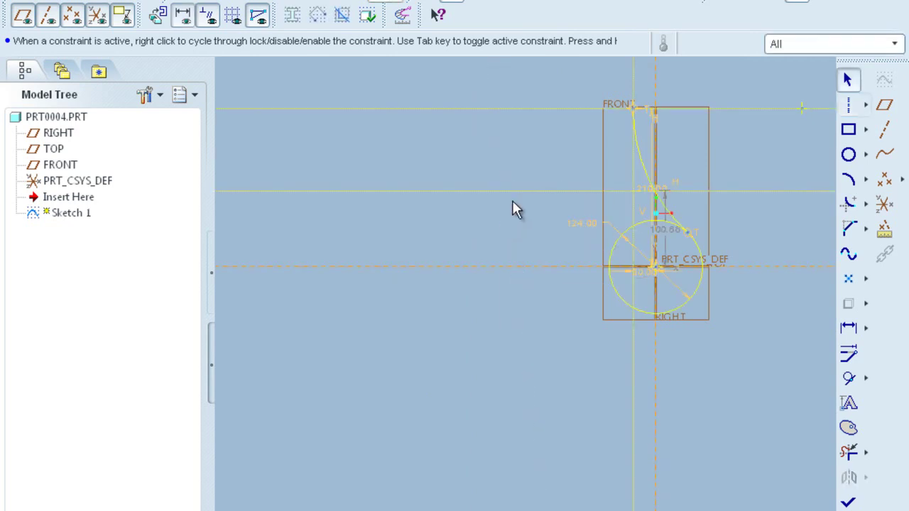
pyautogui.click(848, 105)
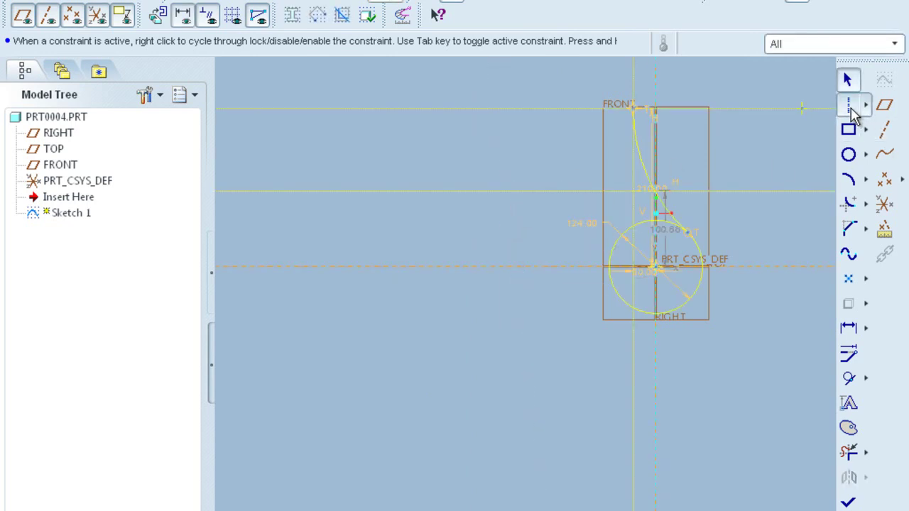
pyautogui.click(508, 160)
pyautogui.click(507, 260)
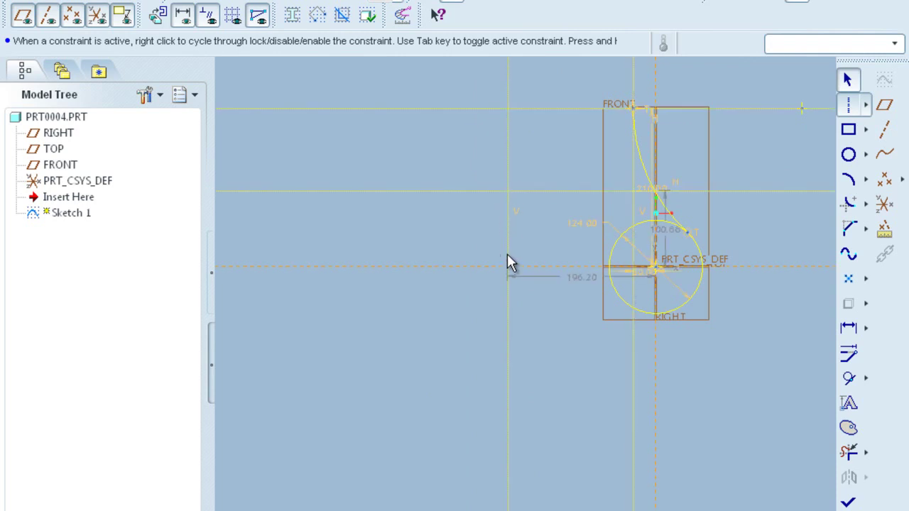
pyautogui.middleClick(537, 307)
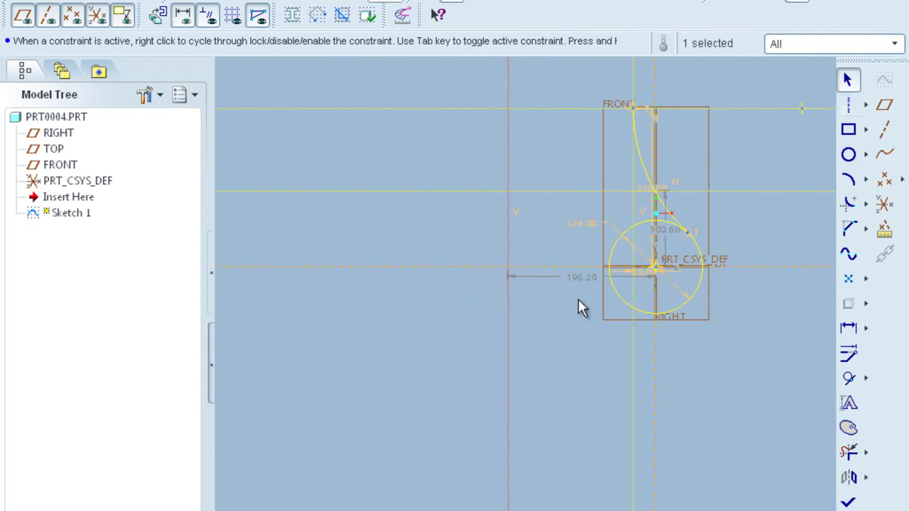
# - Set the new vertical centerline's distance from the circle's centre to 151 and the new horizontal centerline's height to 65
pyautogui.doubleClick(579, 277)
pyautogui.write('151')
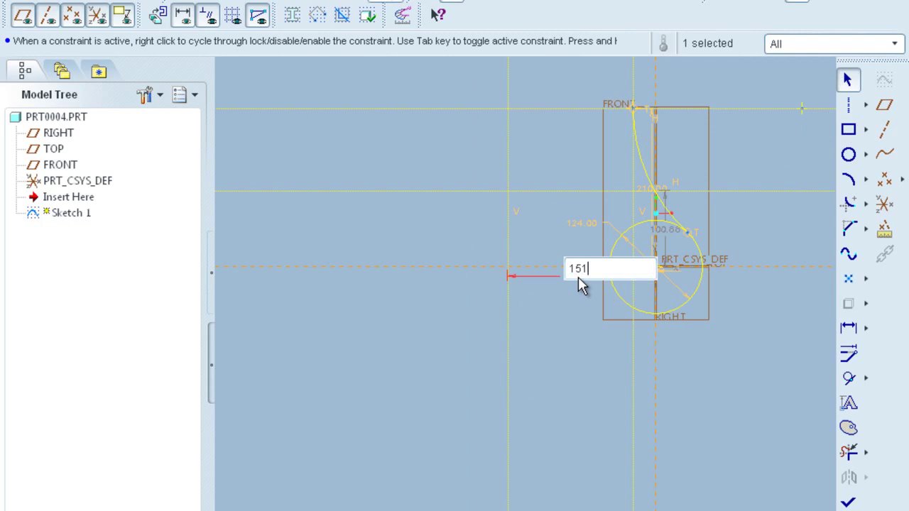
pyautogui.press('Return')
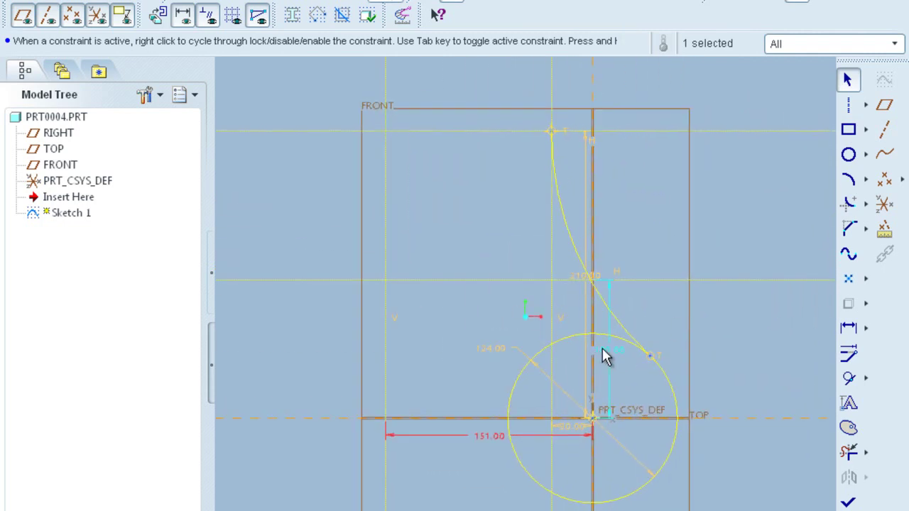
pyautogui.doubleClick(602, 348)
pyautogui.write('65')
pyautogui.press('Return')
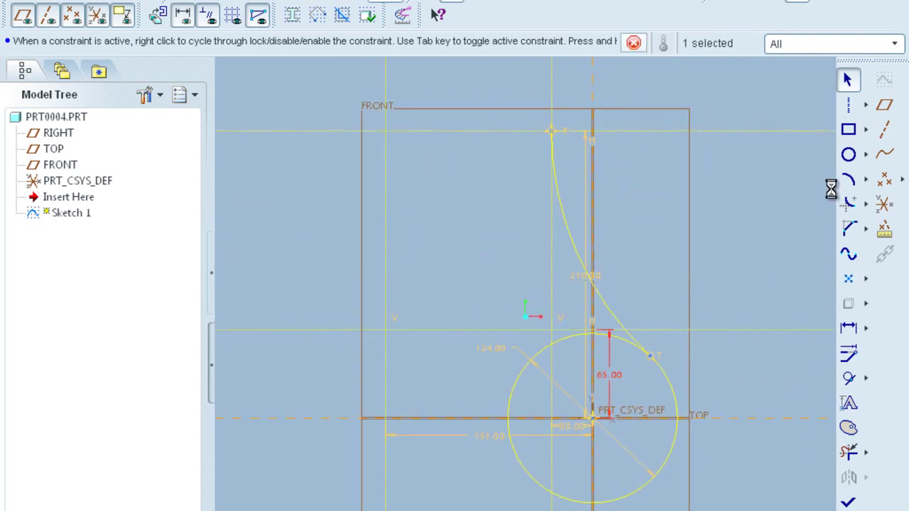
# - Draw a circle centred on the intersection of the second horizontal and vertical centerlines and set its diameter to 20
pyautogui.click(851, 180)
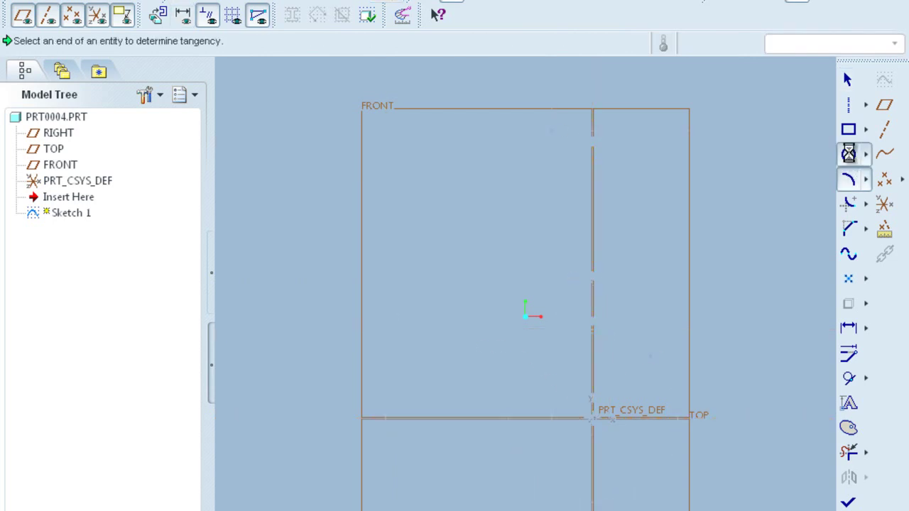
pyautogui.click(386, 329)
pyautogui.click(373, 311)
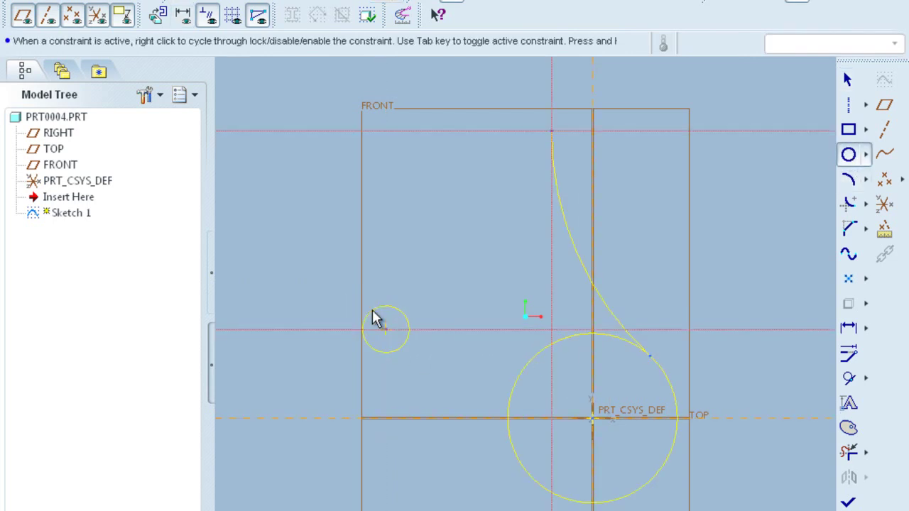
pyautogui.middleClick(304, 306)
pyautogui.doubleClick(333, 300)
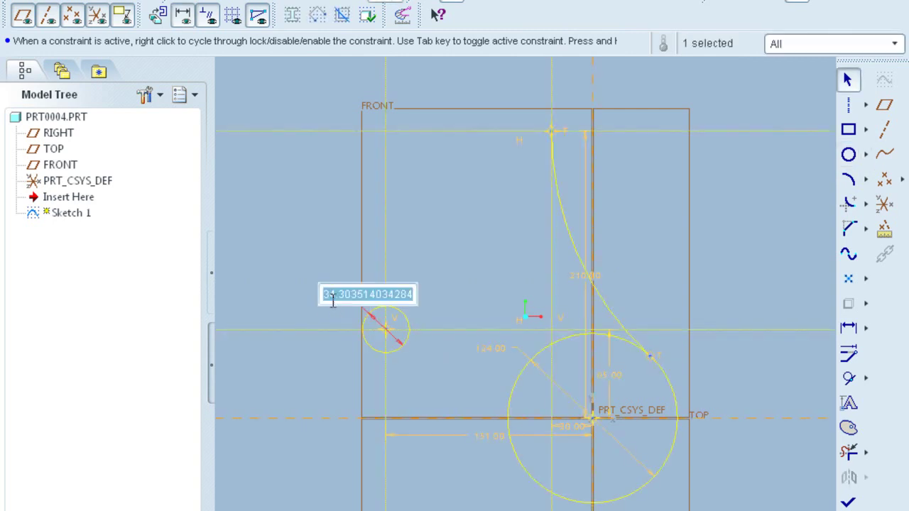
pyautogui.write('20')
pyautogui.press('Return')
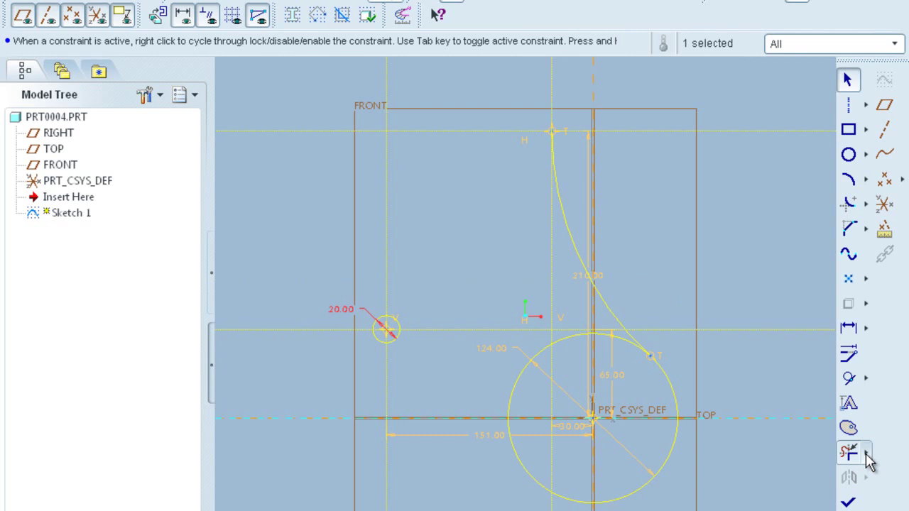
# - Draw an arc of about 65 radius from the large circle's left side to the small circle's upper right
pyautogui.click(849, 179)
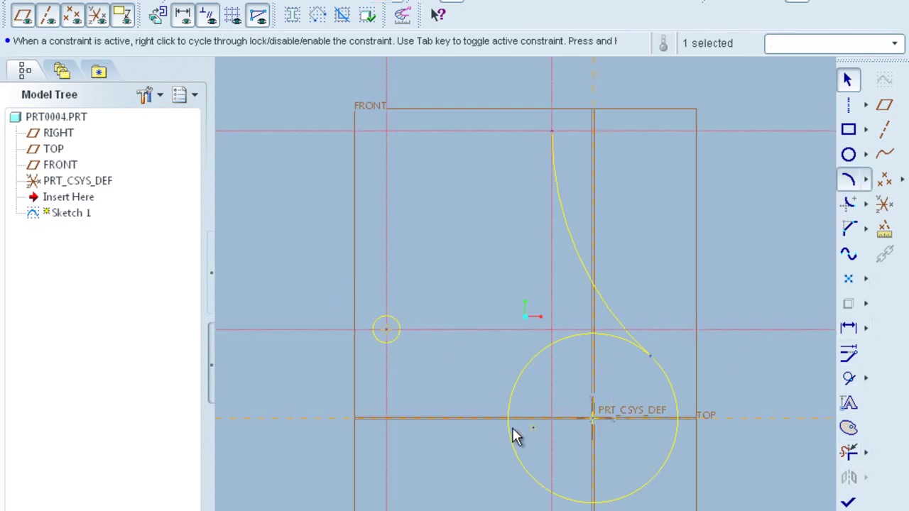
pyautogui.scroll(2, 404, 332)
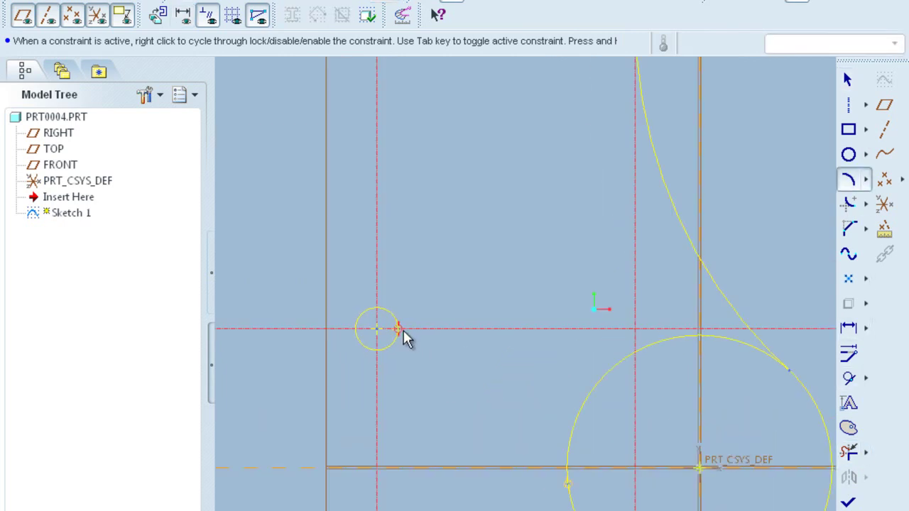
pyautogui.click(391, 315)
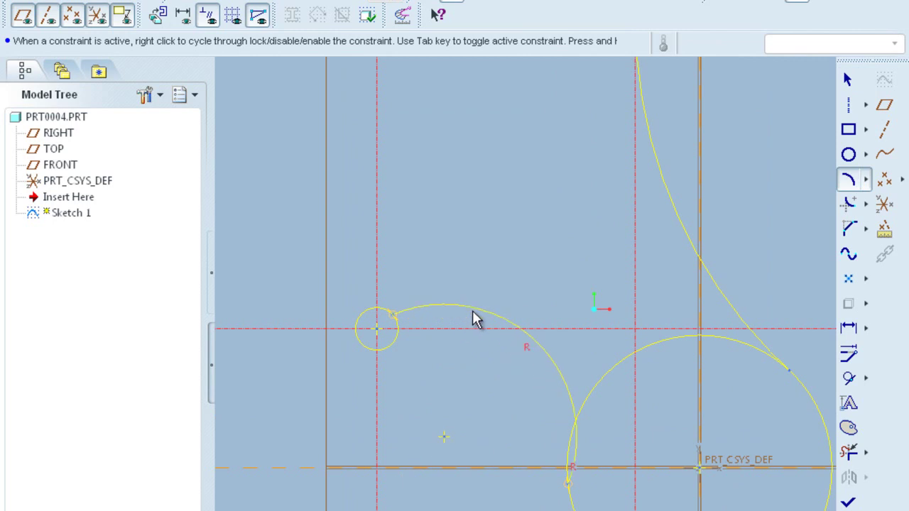
pyautogui.click(464, 318)
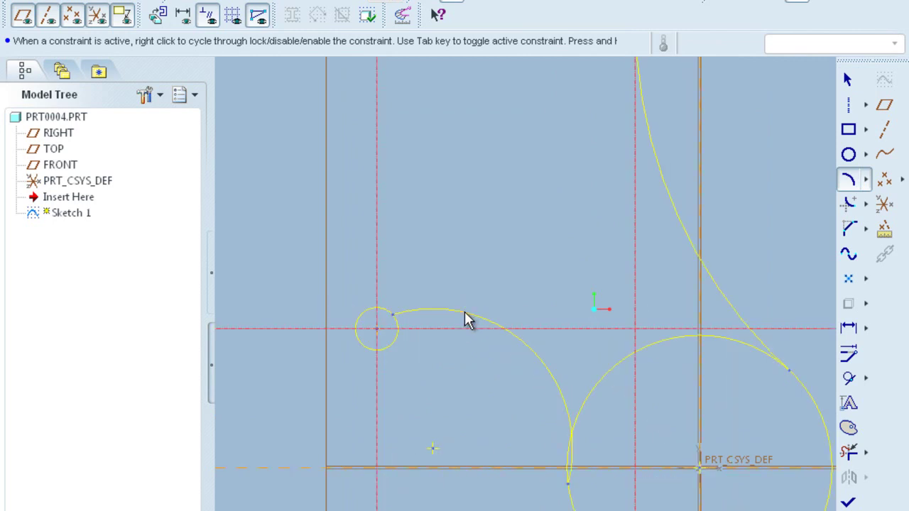
pyautogui.middleClick(460, 391)
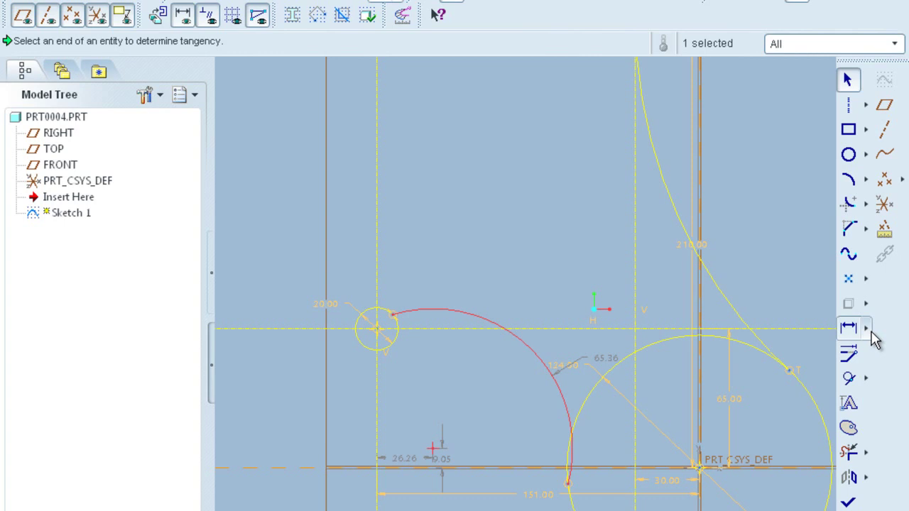
# - Constrain the new arc tangent to the large circle and to the small circle at its two ends
pyautogui.click(852, 378)
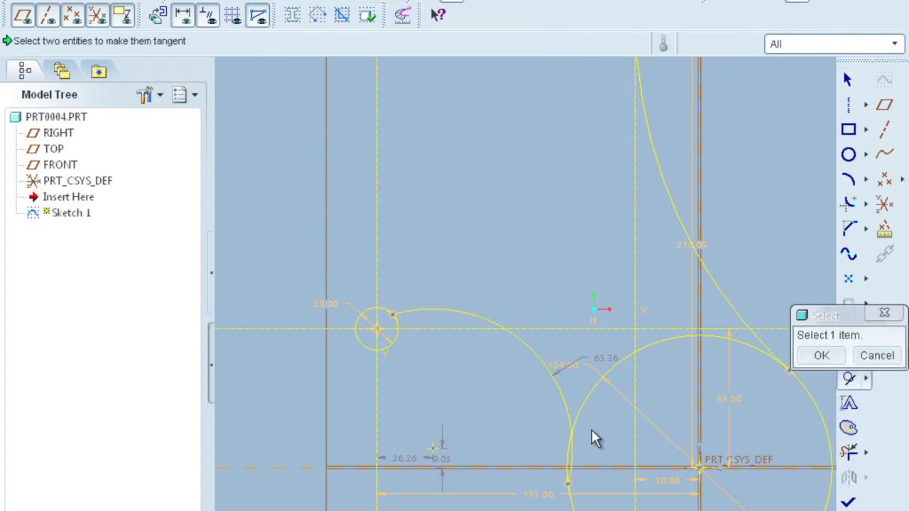
pyautogui.click(566, 414)
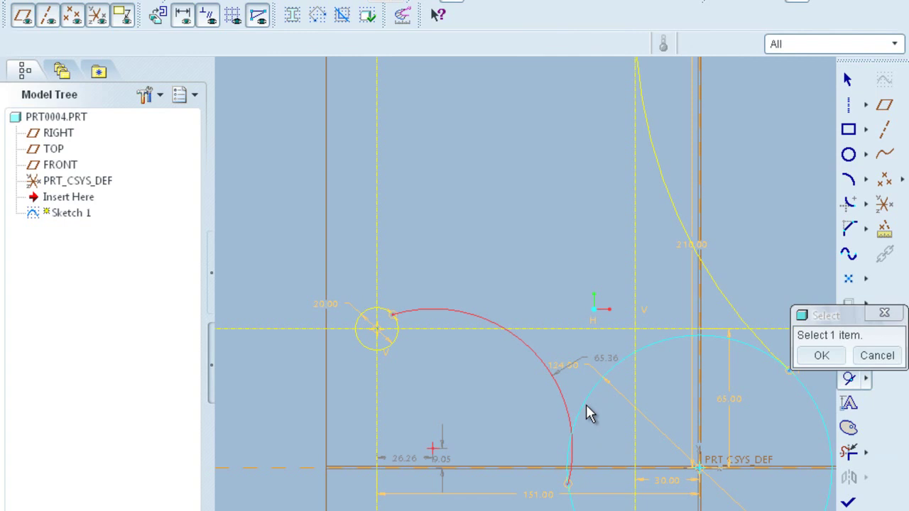
pyautogui.click(585, 404)
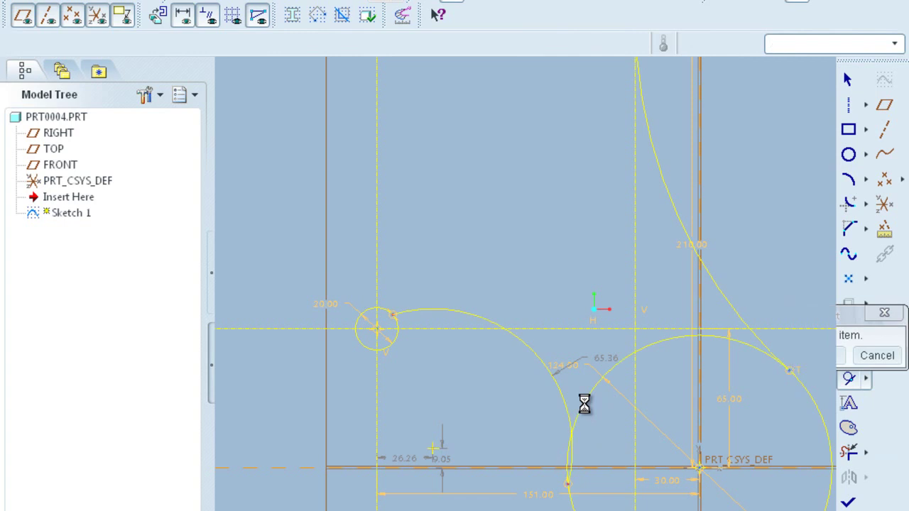
pyautogui.click(437, 314)
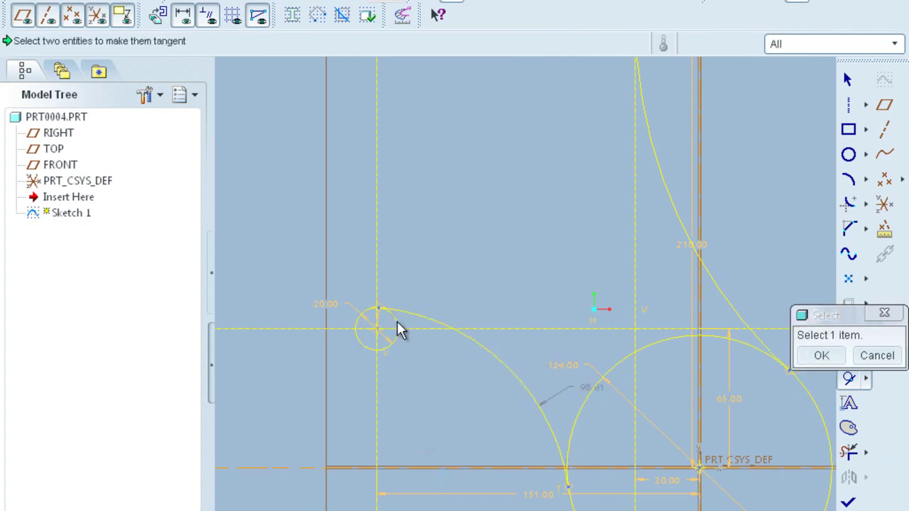
pyautogui.middleClick(511, 415)
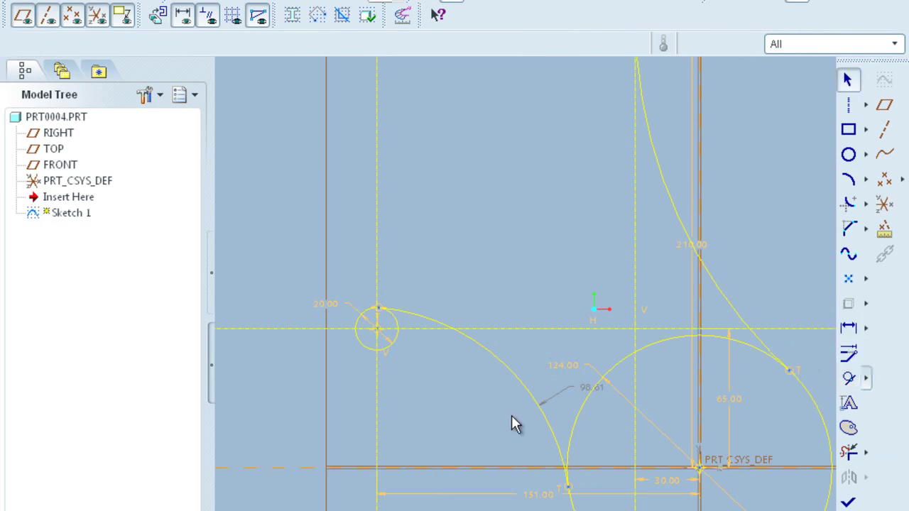
# - Set the radius of the arc joining the small and large circles to 180
pyautogui.click(599, 392)
pyautogui.doubleClick(599, 389)
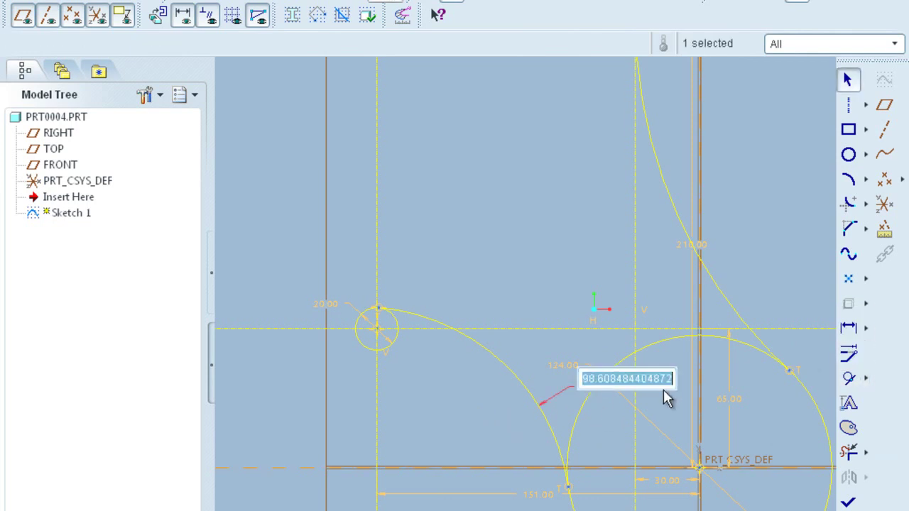
pyautogui.write('180')
pyautogui.press('Return')
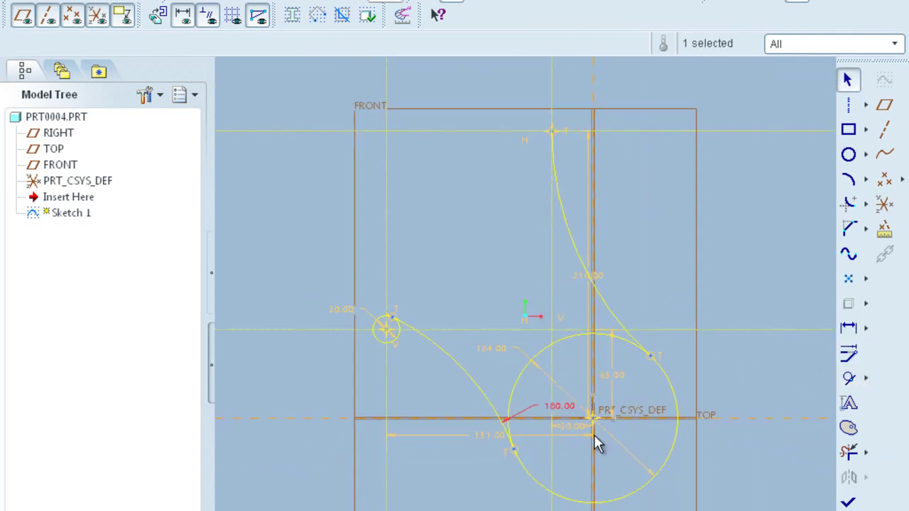
# - Trim away the large circle's upper-left portion between the two tangent arcs and the entire small circle
pyautogui.click(856, 450)
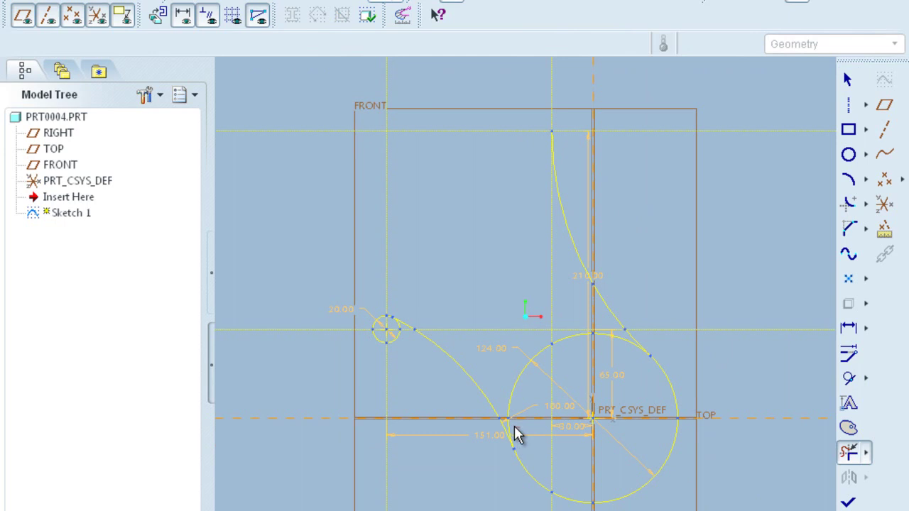
pyautogui.click(514, 426)
pyautogui.moveTo(581, 339); pyautogui.dragTo(601, 340)
pyautogui.scroll(3, 403, 379)
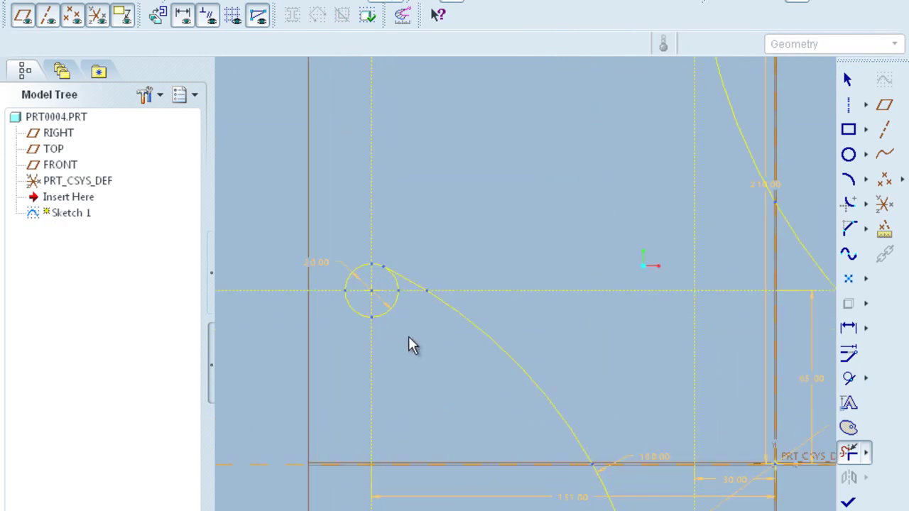
pyautogui.moveTo(403, 298)
pyautogui.mouseDown()
pyautogui.moveTo(355, 305)
pyautogui.moveTo(360, 271)
pyautogui.mouseUp()
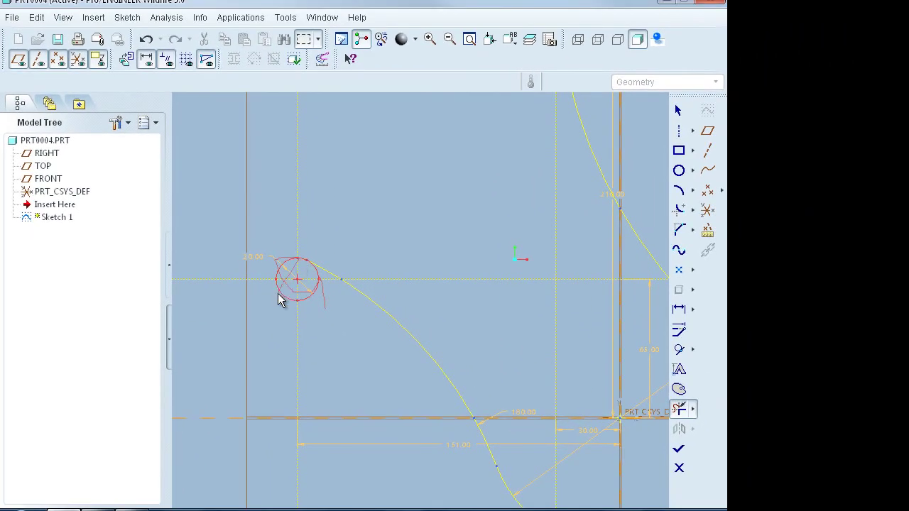
pyautogui.moveTo(277, 293); pyautogui.dragTo(277, 293)
pyautogui.scroll(-4, 515, 281)
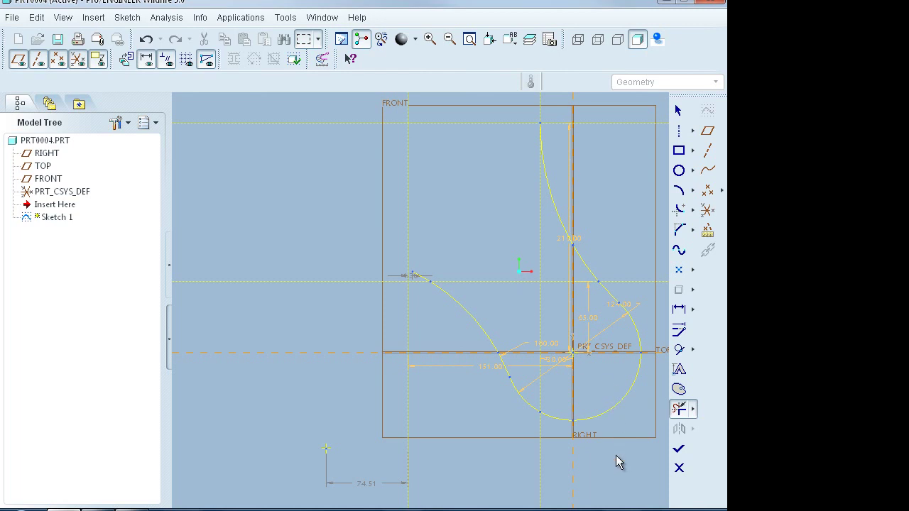
# - Divide the remaining large arc where its right side crosses the TOP plane and finish the sketch
pyautogui.keyDown('shift'); pyautogui.moveTo(615, 456); pyautogui.dragTo(508, 455, button='middle'); pyautogui.keyUp('shift')
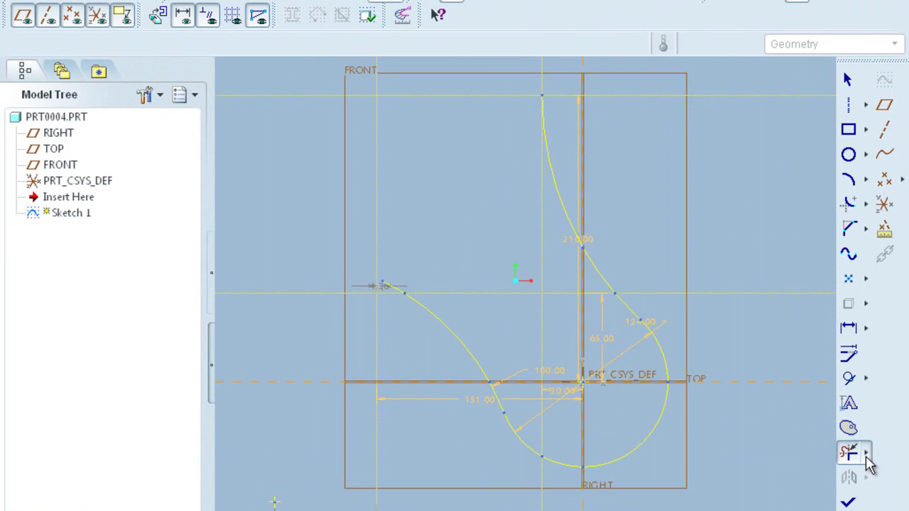
pyautogui.click(868, 455)
pyautogui.click(823, 452)
pyautogui.click(668, 384)
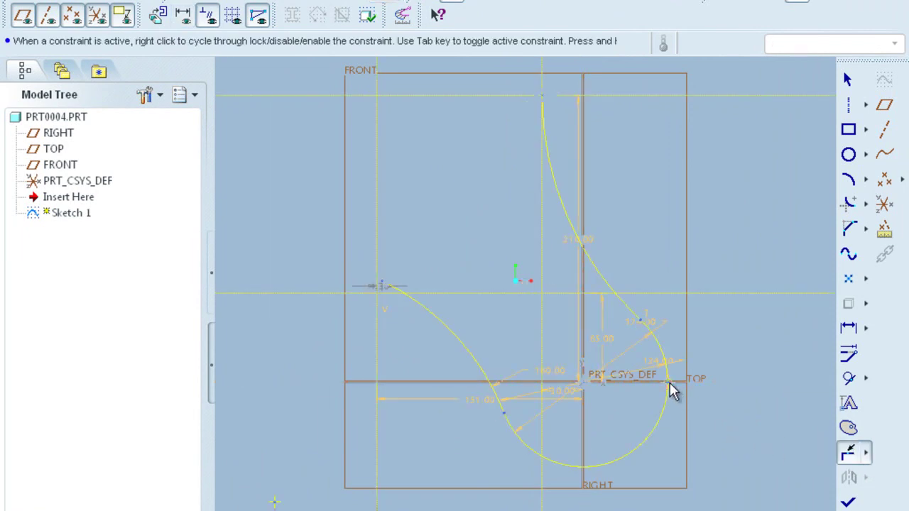
pyautogui.middleClick(750, 444)
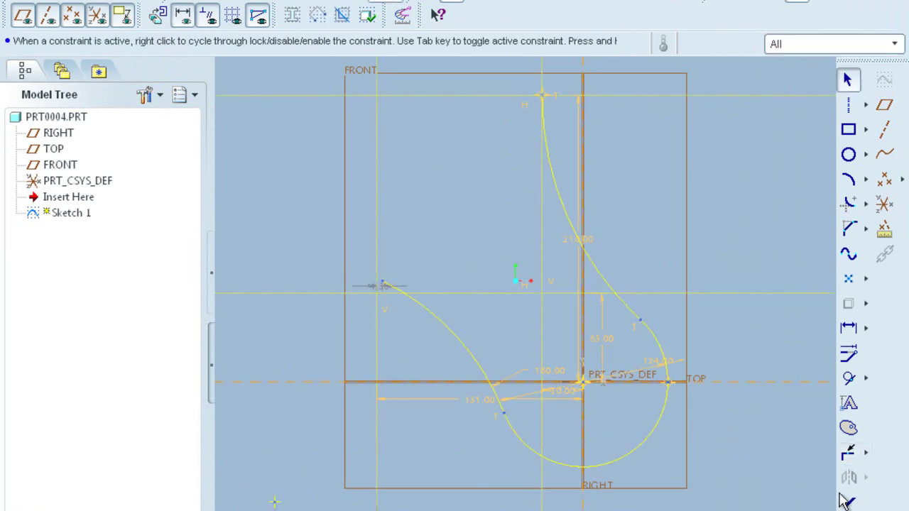
pyautogui.click(848, 502)
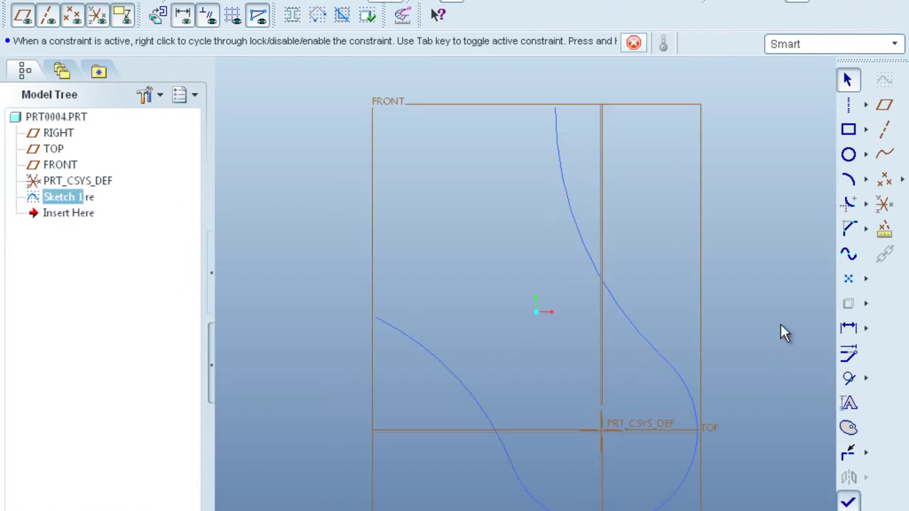
# - Create datum points on the sketched curve at its upper end, at the division on the TOP plane, and at its left end
pyautogui.moveTo(768, 324); pyautogui.dragTo(776, 348, button='middle')
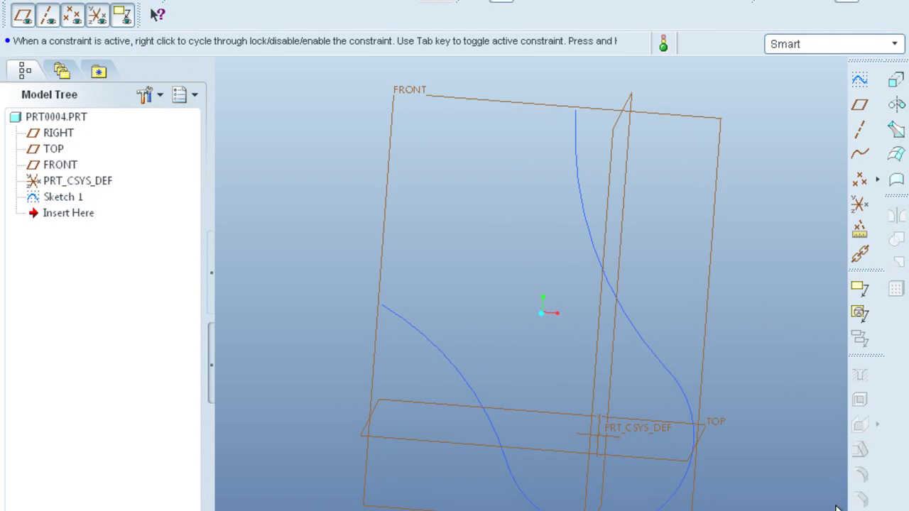
pyautogui.click(860, 179)
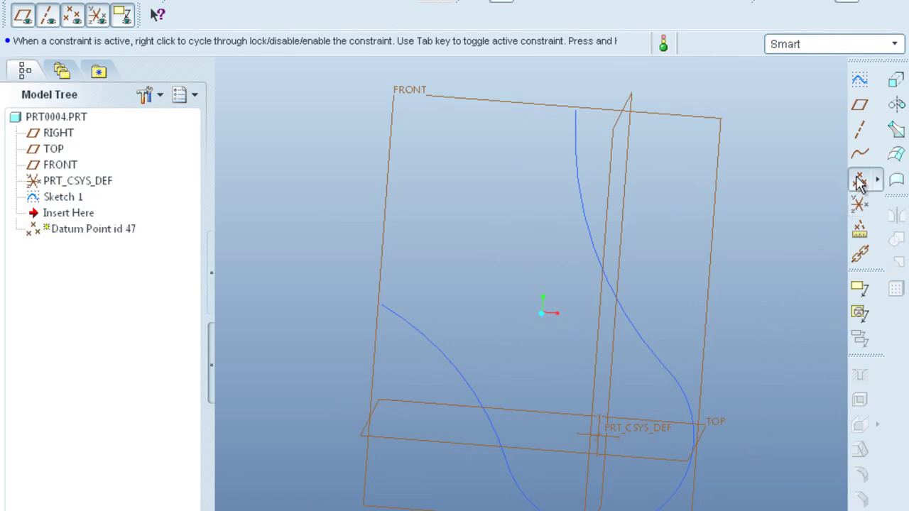
pyautogui.click(574, 108)
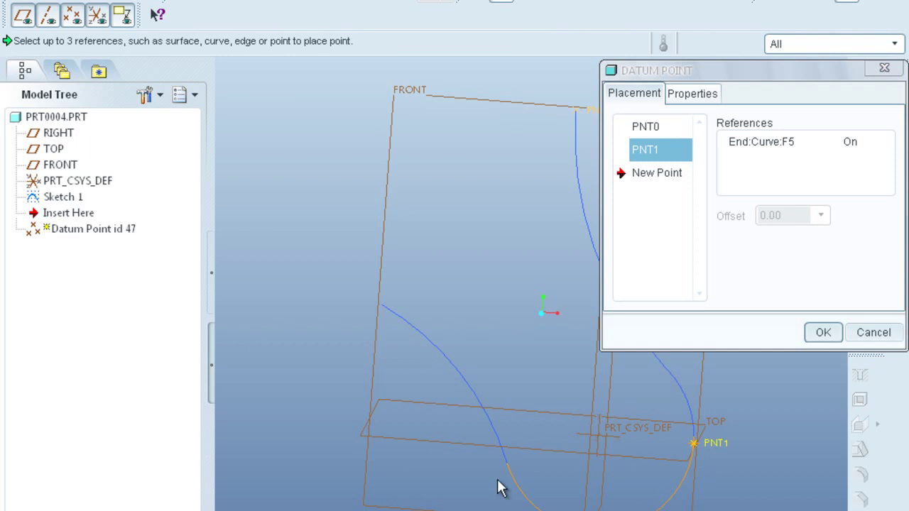
pyautogui.click(382, 306)
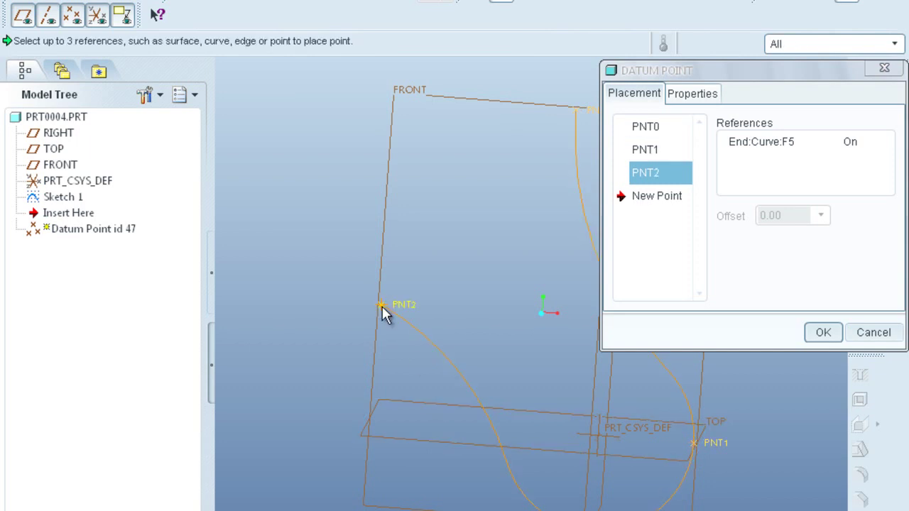
pyautogui.click(823, 334)
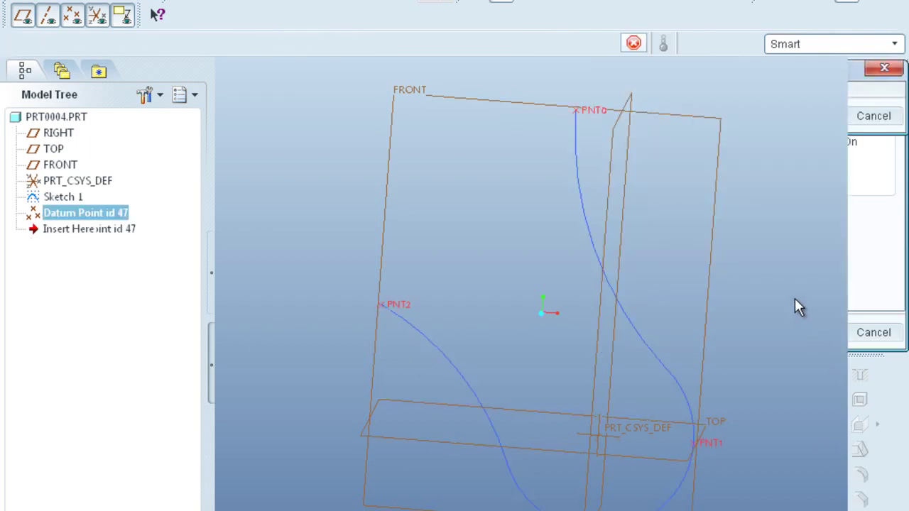
pyautogui.click(859, 104)
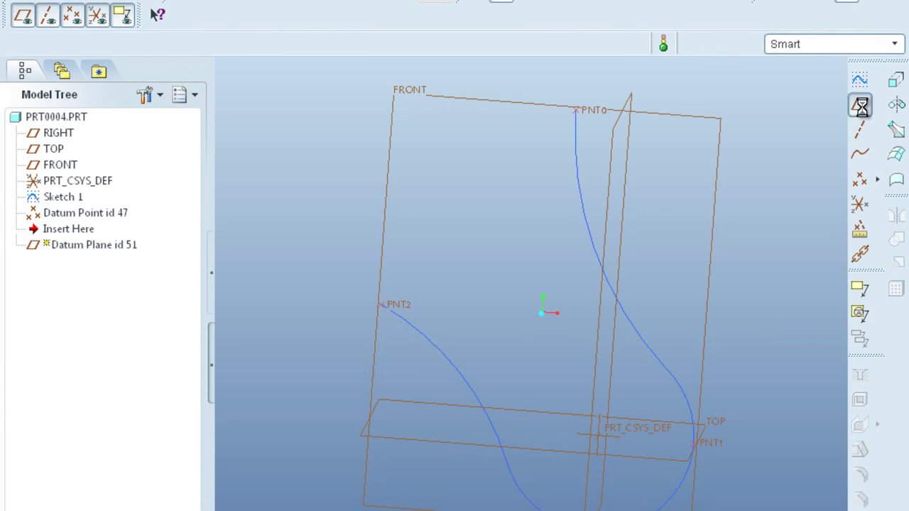
pyautogui.click(596, 107)
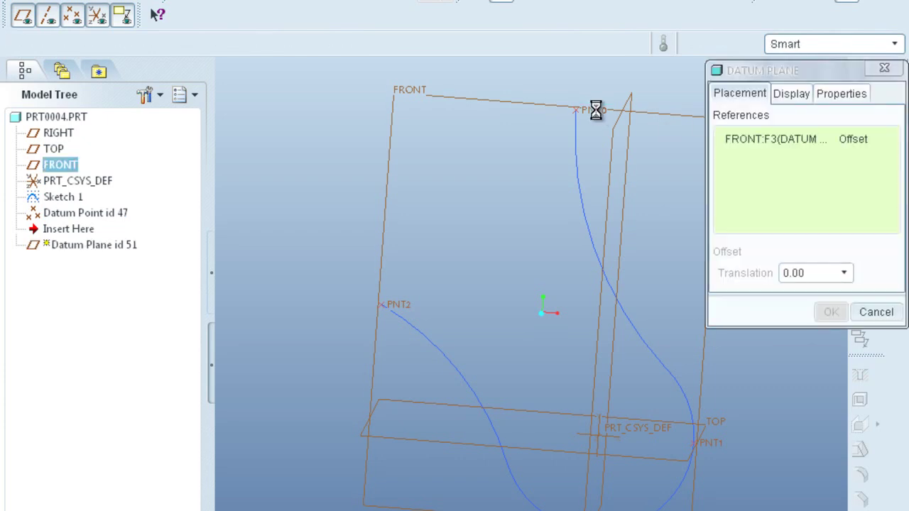
pyautogui.click(884, 68)
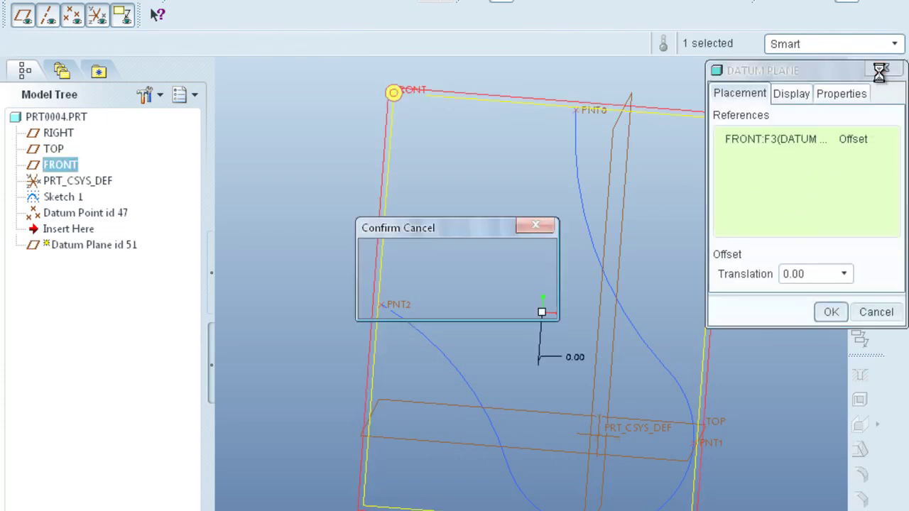
pyautogui.click(419, 300)
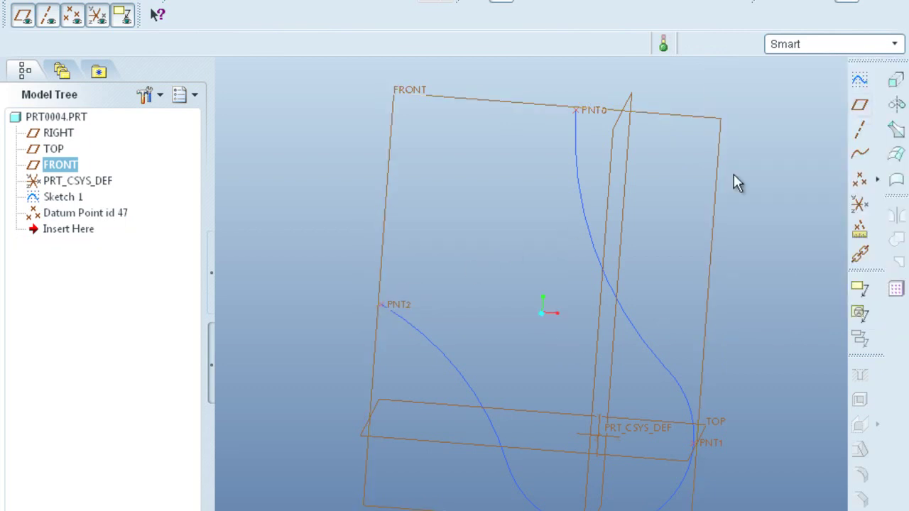
# - Create a datum plane through PNT0 and normal to the sketched curve at its upper end
pyautogui.click(861, 107)
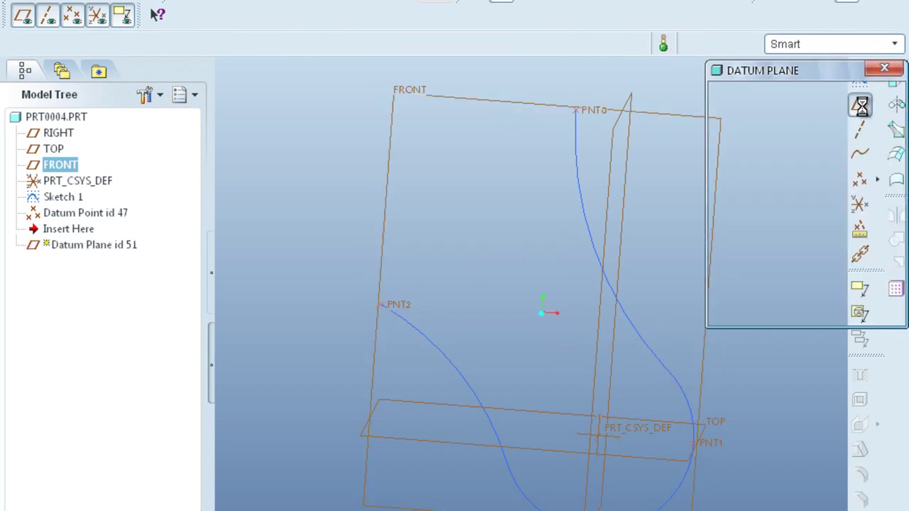
pyautogui.click(601, 116)
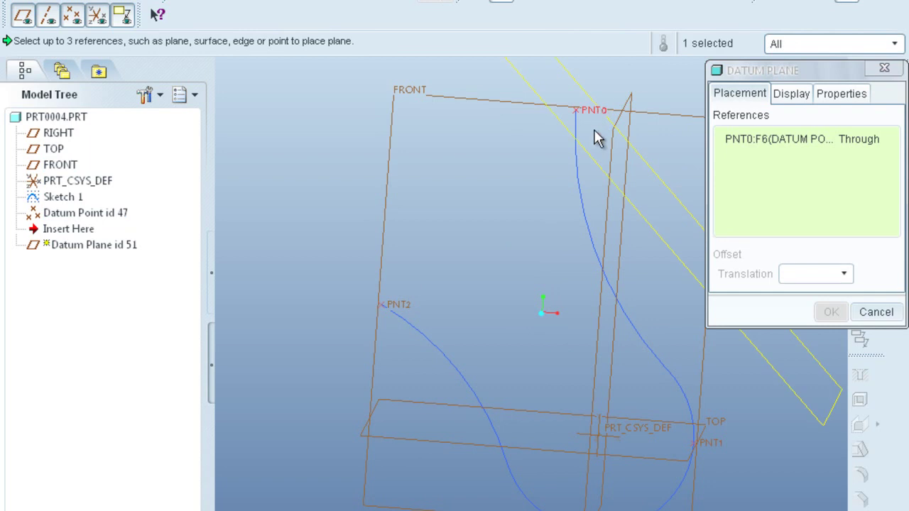
pyautogui.keyDown('ctrl'); pyautogui.click(578, 155); pyautogui.keyUp('ctrl')
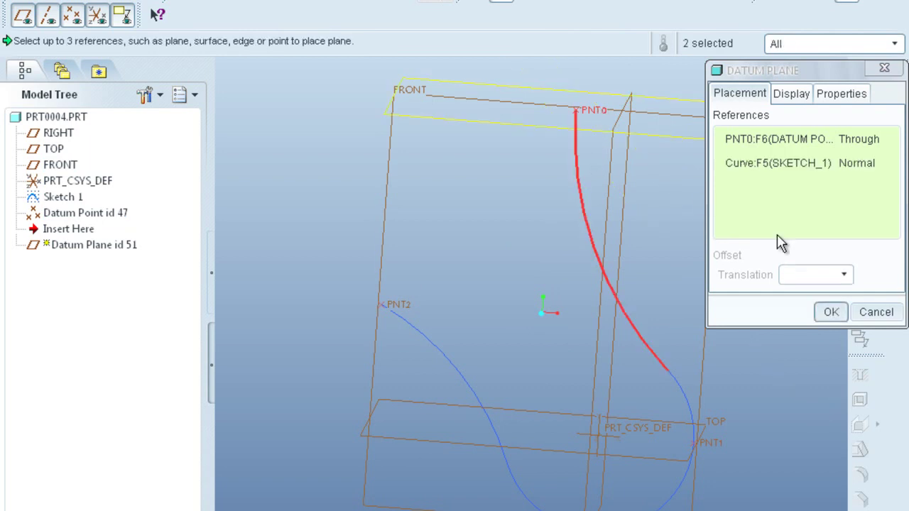
pyautogui.click(834, 312)
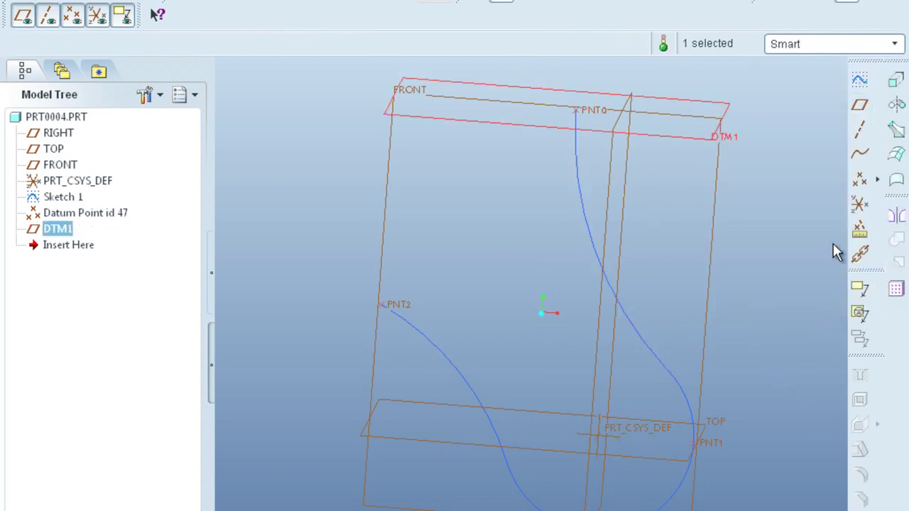
# - Create a datum plane through PNT1 and normal to the large arc of the curve
pyautogui.click(860, 105)
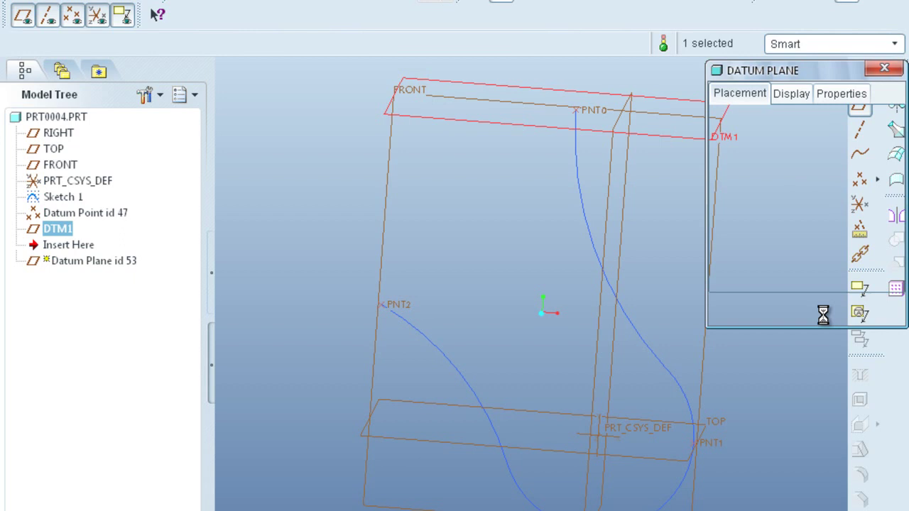
pyautogui.click(709, 441)
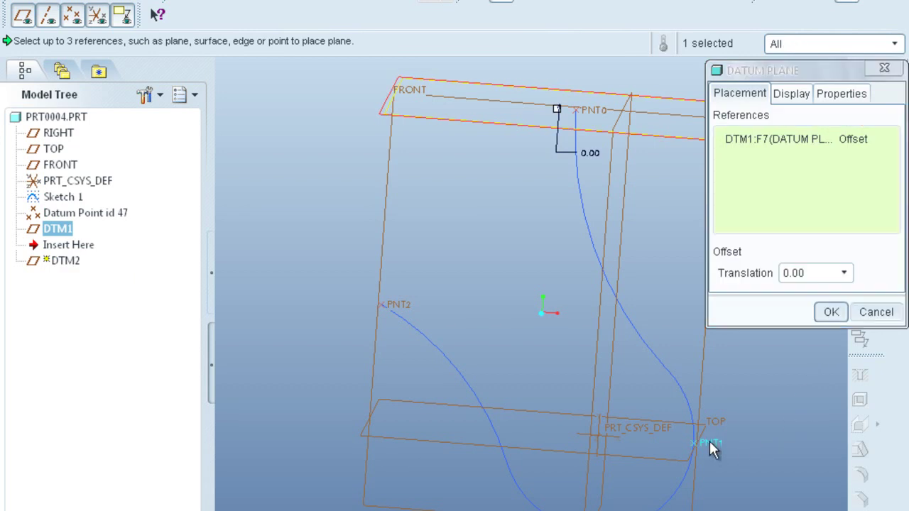
pyautogui.keyDown('ctrl'); pyautogui.click(687, 487); pyautogui.keyUp('ctrl')
pyautogui.click(829, 311)
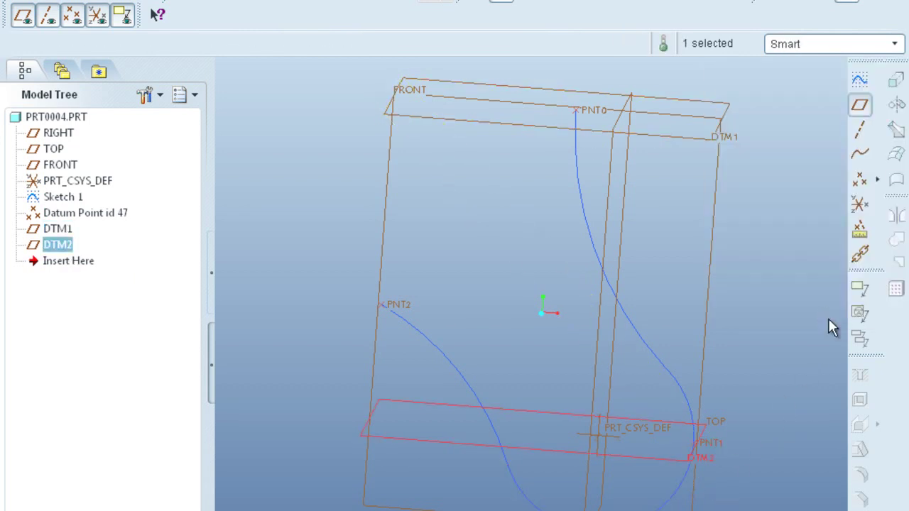
# - Create a datum plane through PNT2 and normal to the curve at its left end
pyautogui.click(859, 106)
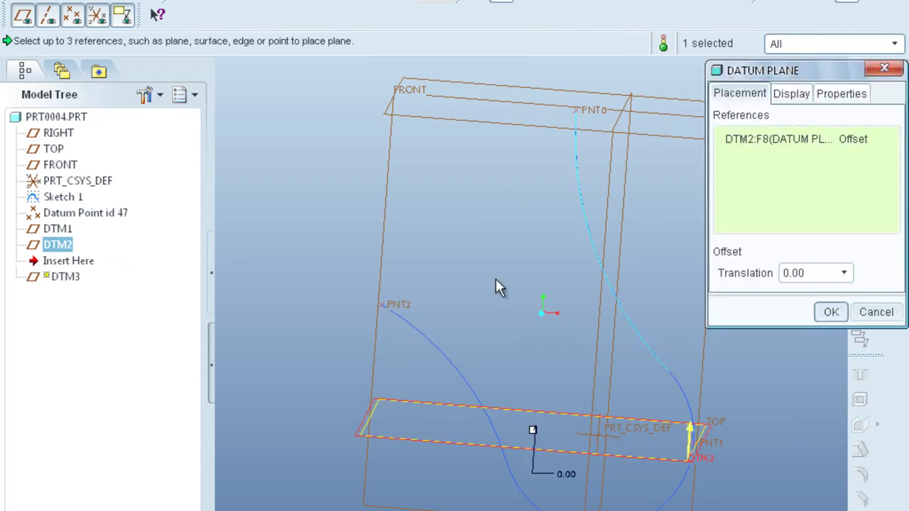
pyautogui.keyDown('ctrl'); pyautogui.click(400, 319); pyautogui.keyUp('ctrl')
pyautogui.click(831, 312)
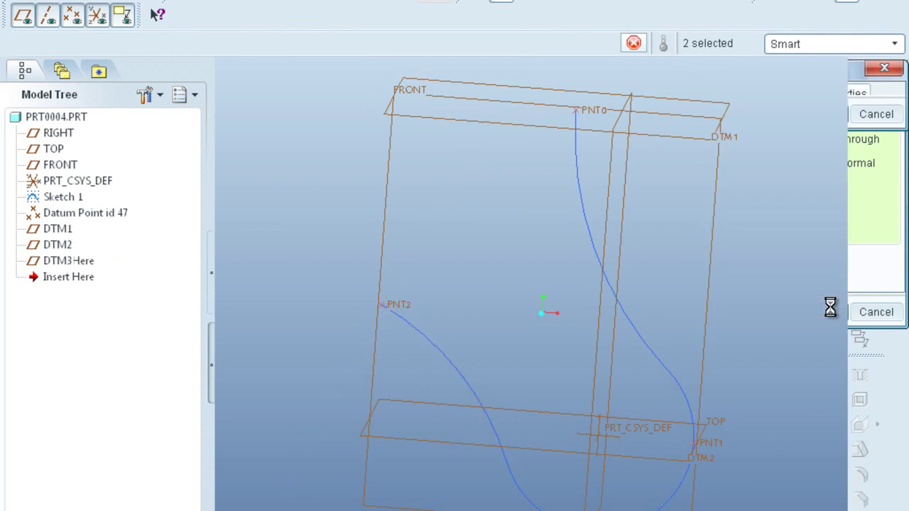
pyautogui.moveTo(715, 189)
pyautogui.mouseDown(button='middle')
pyautogui.moveTo(755, 223)
pyautogui.moveTo(759, 193)
pyautogui.moveTo(735, 240)
pyautogui.moveTo(735, 194)
pyautogui.mouseUp(button='middle')
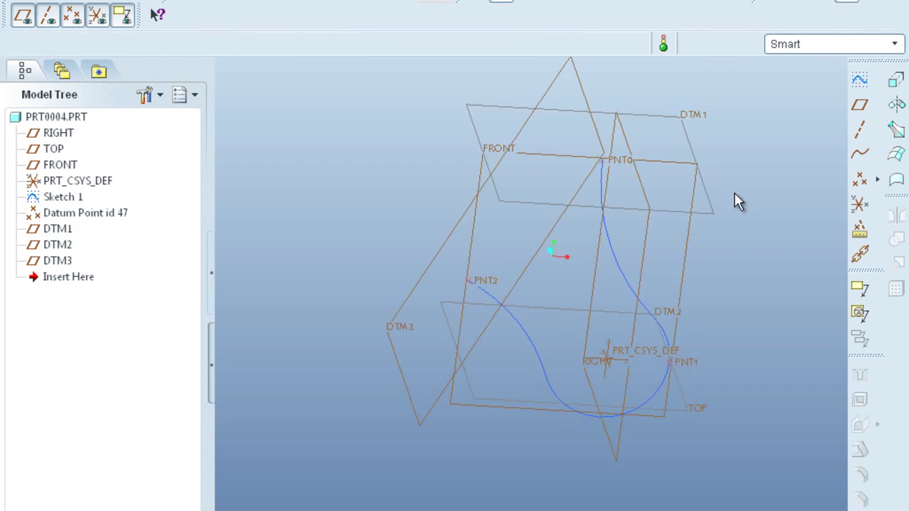